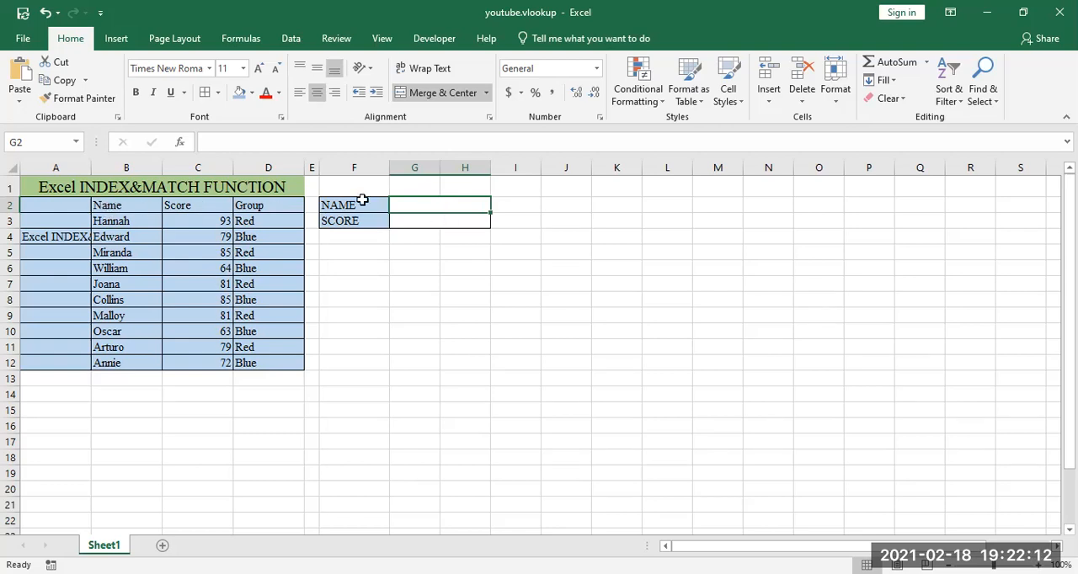
left_click_drag(122, 205, 113, 356)
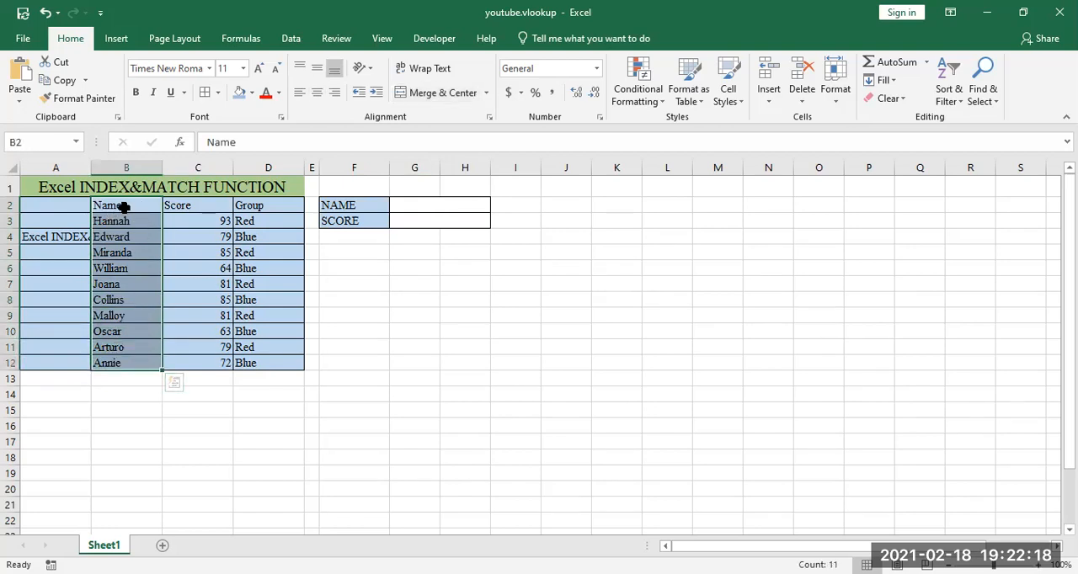
left_click_drag(125, 207, 211, 221)
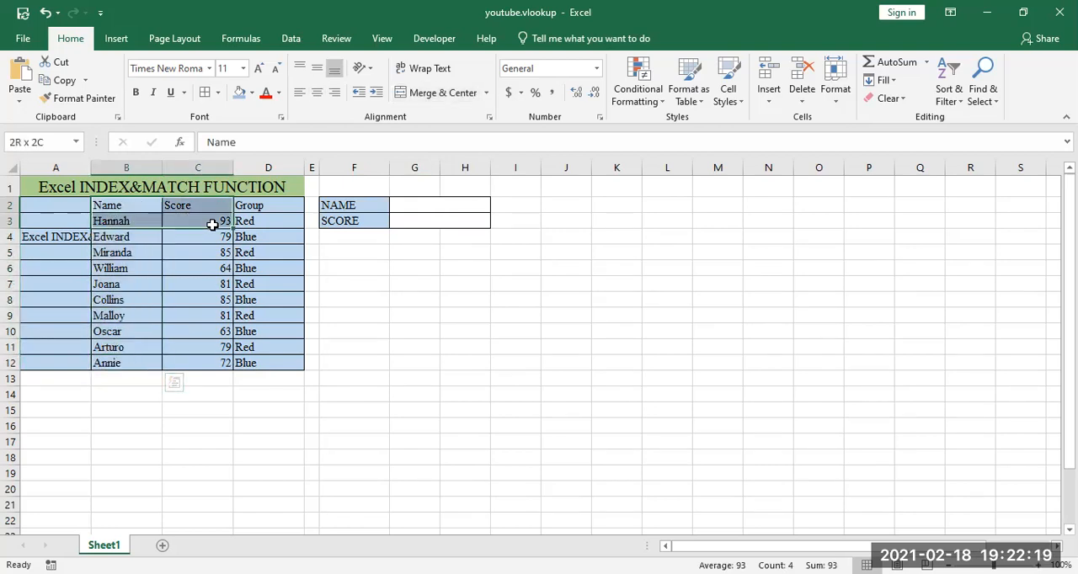
Step: Enter =VLOOKUP(B3,B2:D12,2,FALSE) in cell G2 to look up Hannah's score
left_click(424, 208)
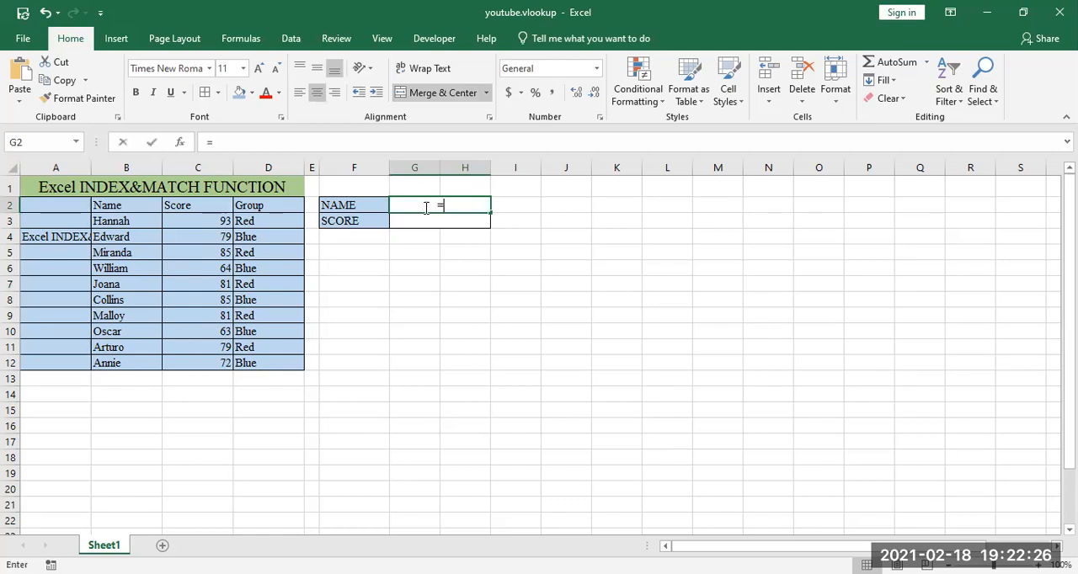
type("=")
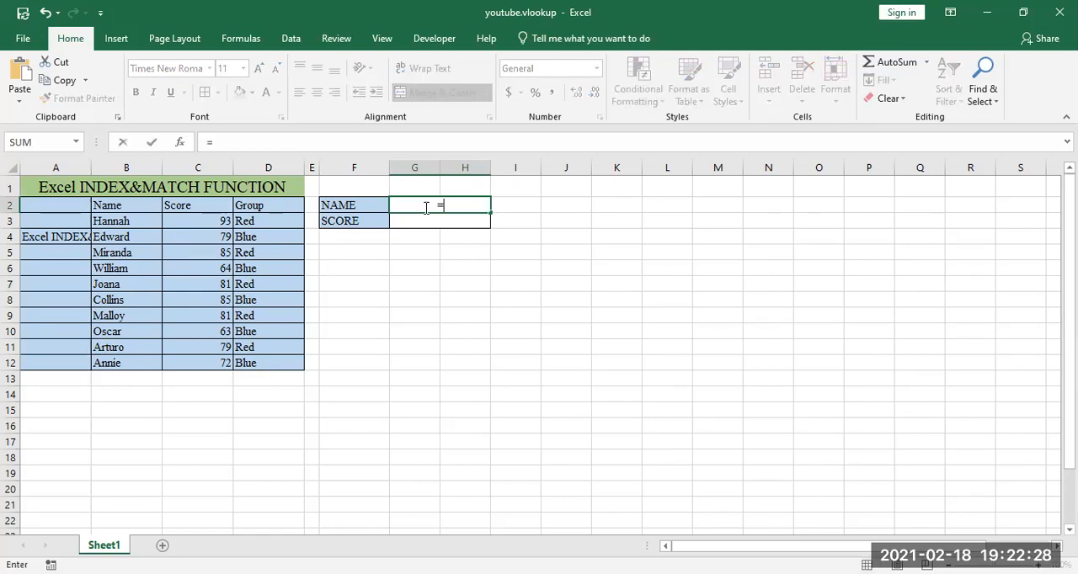
type("VLOOKUP(")
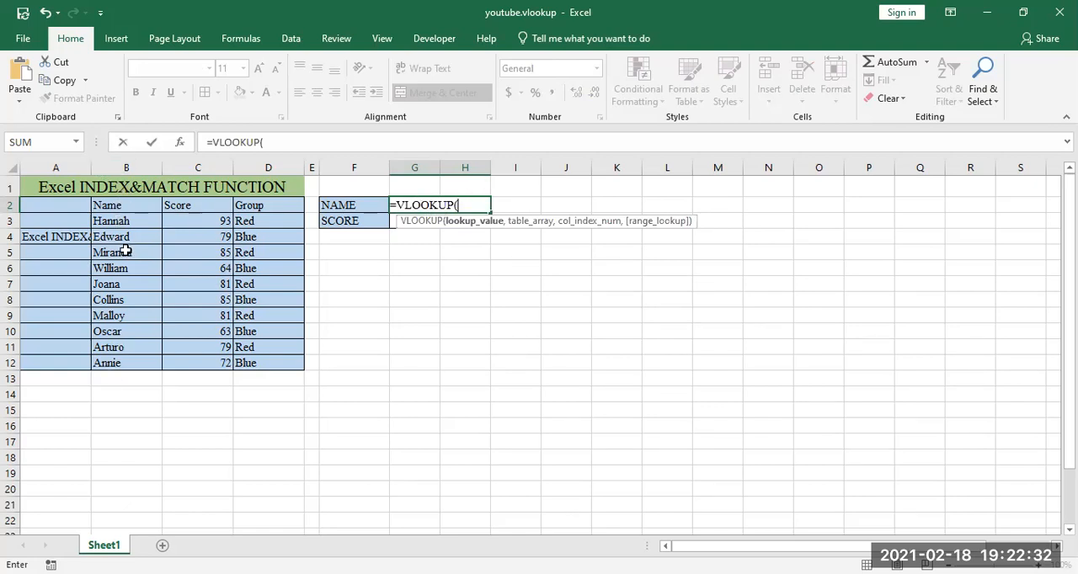
left_click(123, 219)
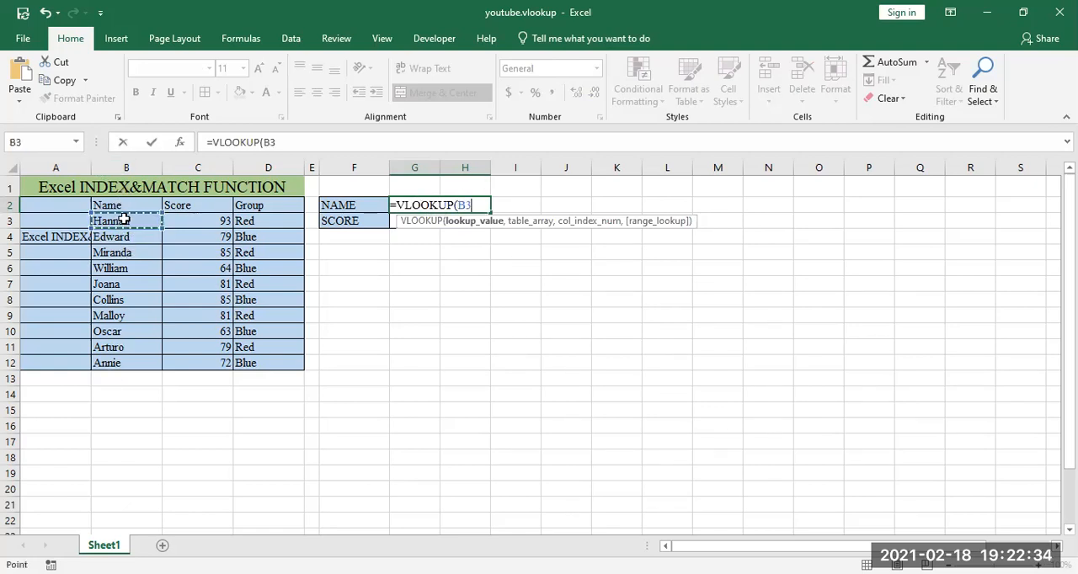
type(",")
left_click_drag(118, 206, 293, 363)
type(",")
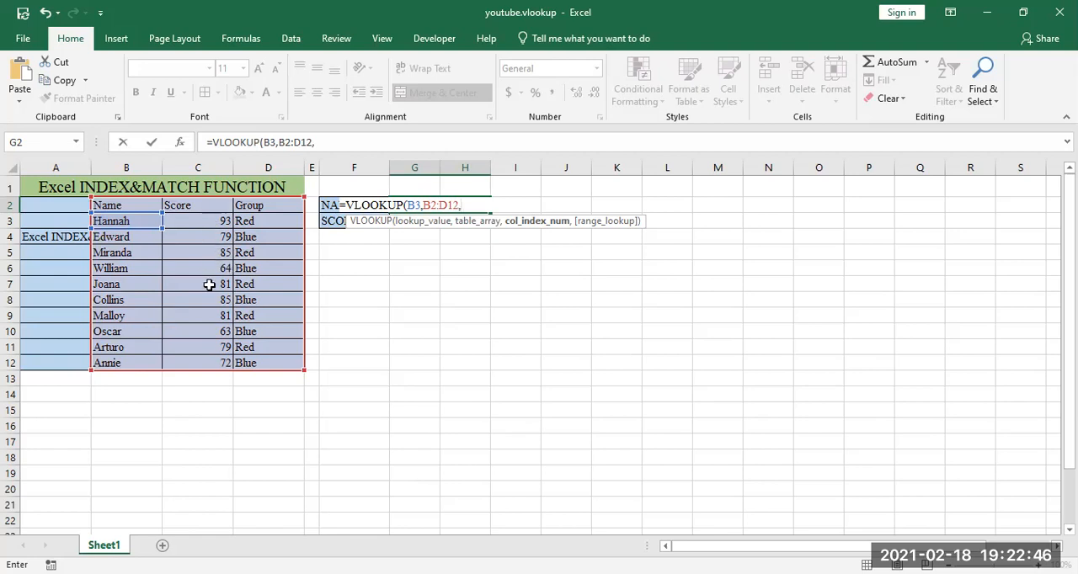
type("9")
type("2")
type(",false")
type(")")
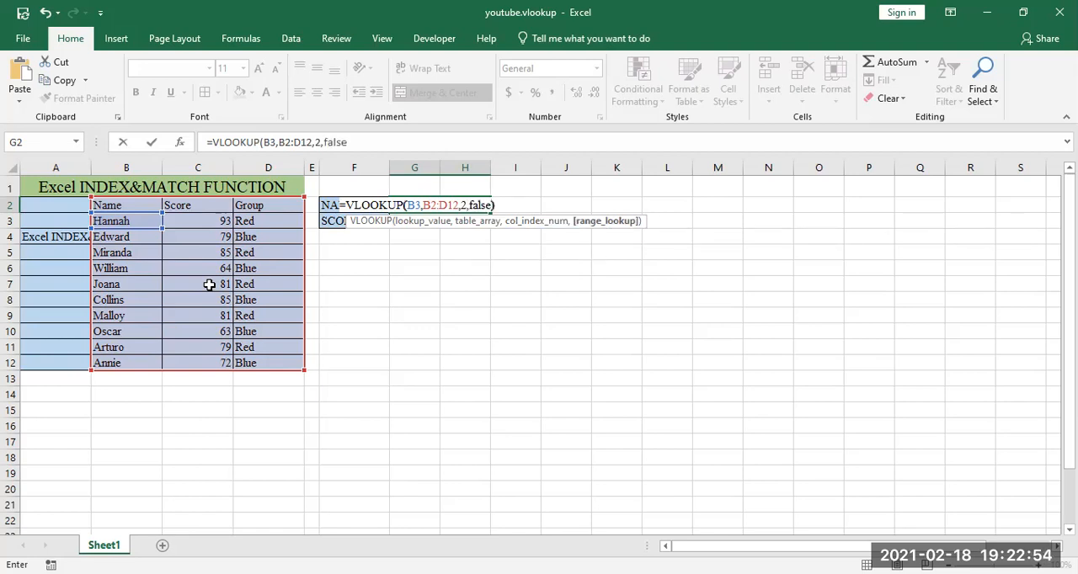
key("Return")
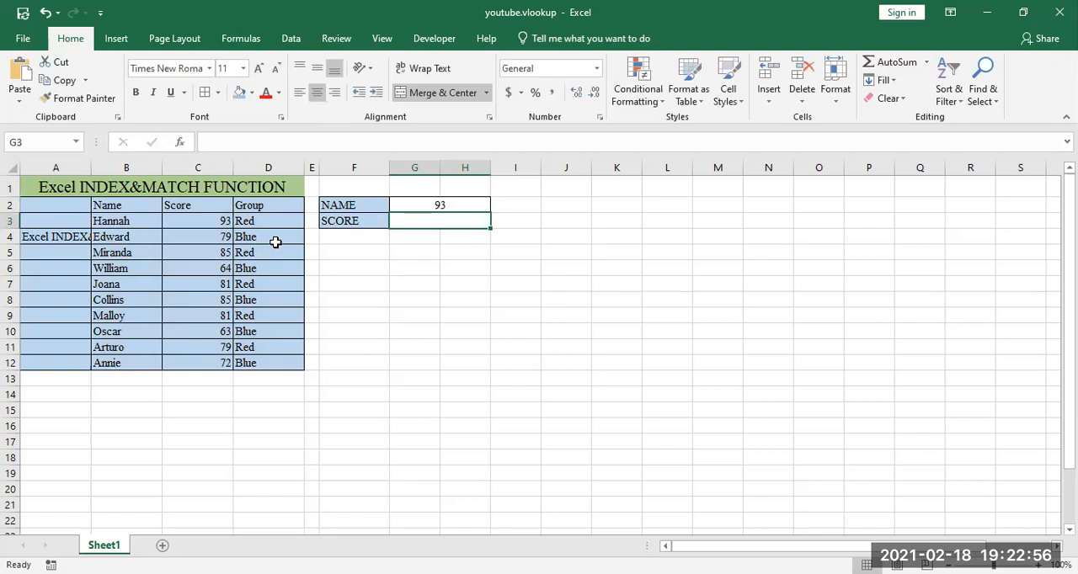
Step: Clear the VLOOKUP formula from cell G2
left_click(424, 207)
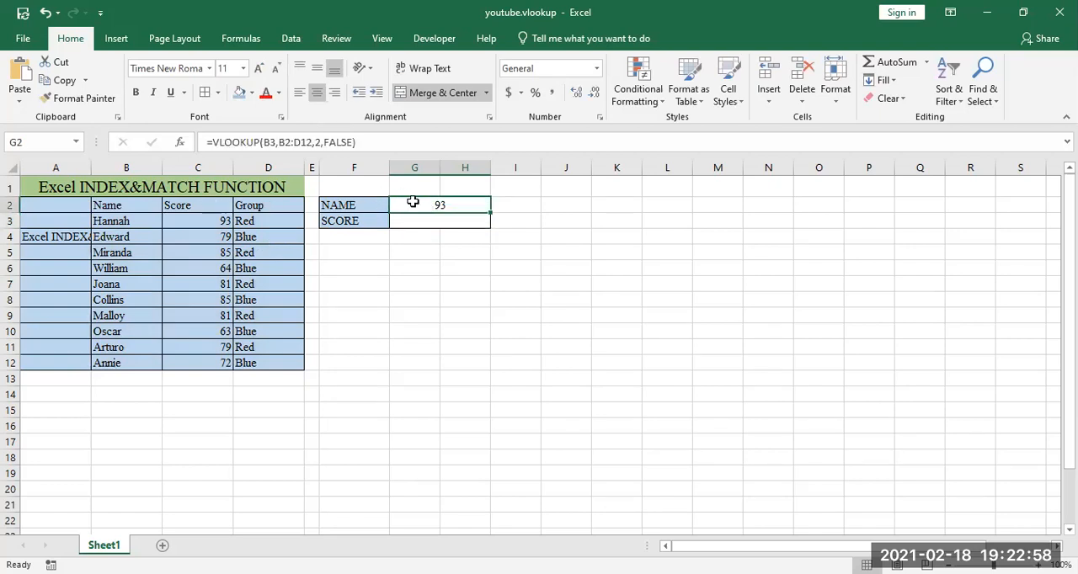
double_click(470, 205)
key("Return")
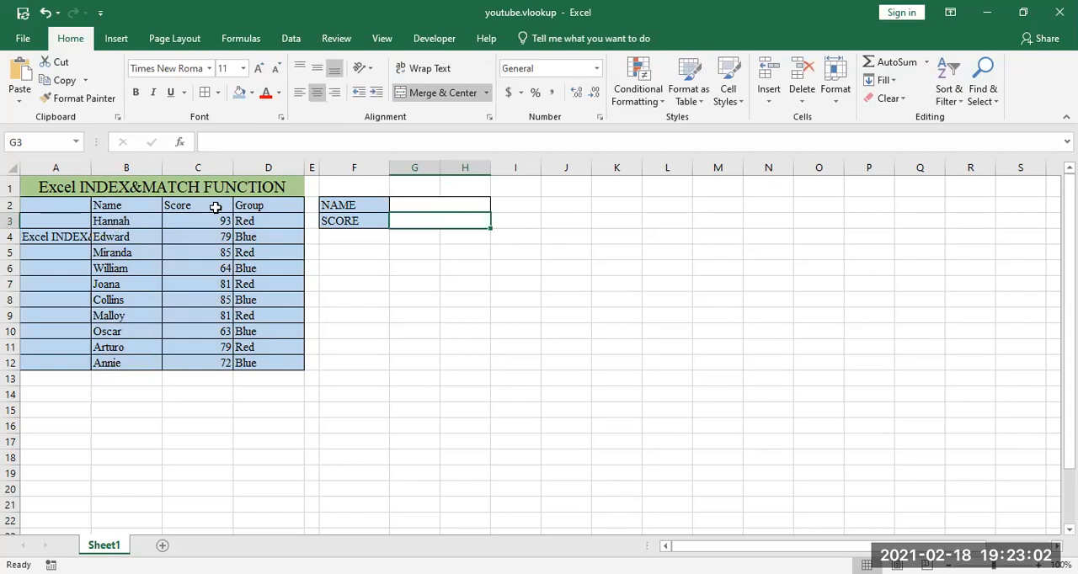
Step: Enter 93 as the score in cell G3
left_click(405, 203)
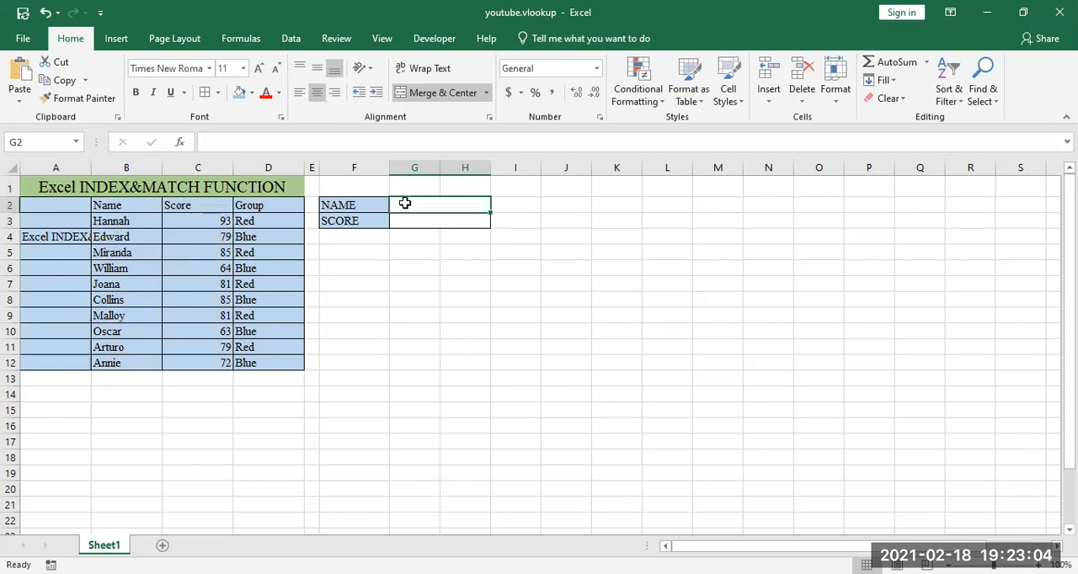
left_click(409, 219)
type("93")
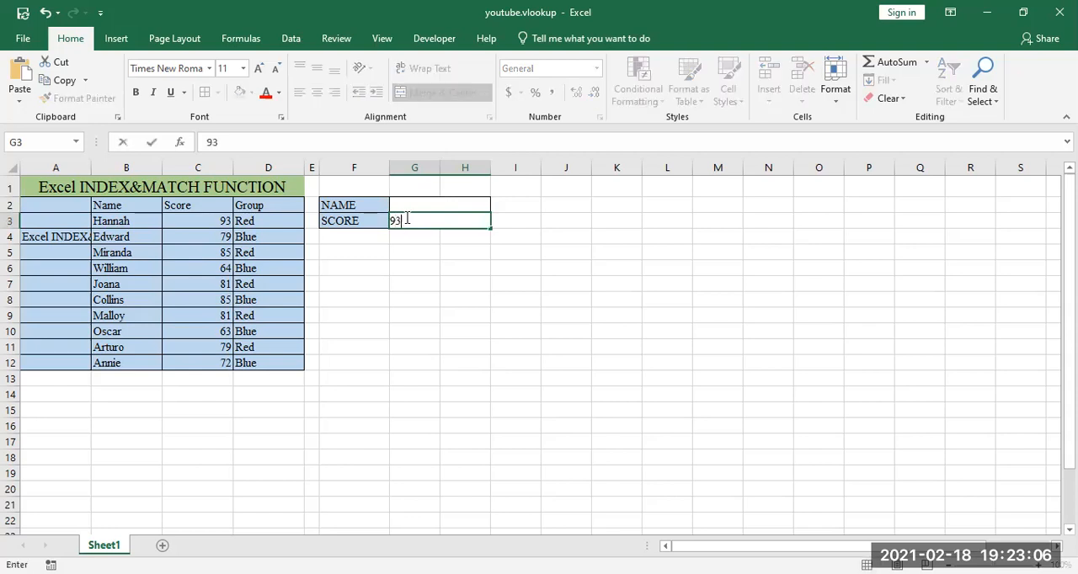
Step: Try to look up the name for the G3 score by entering =VLOOKUP(G3,B2:D12,1,FALSE) in cell G2
left_click(427, 207)
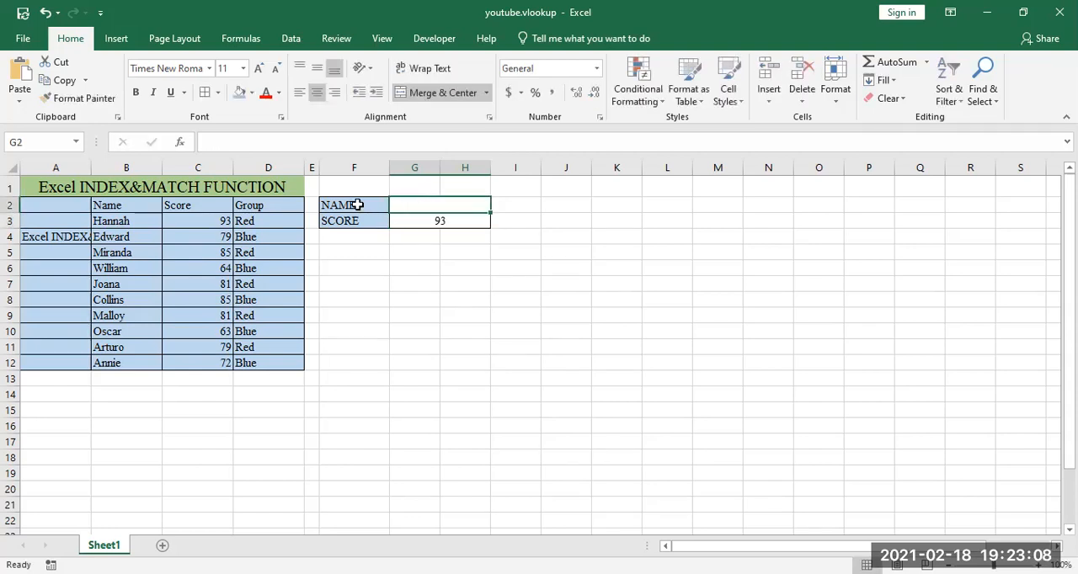
type("=")
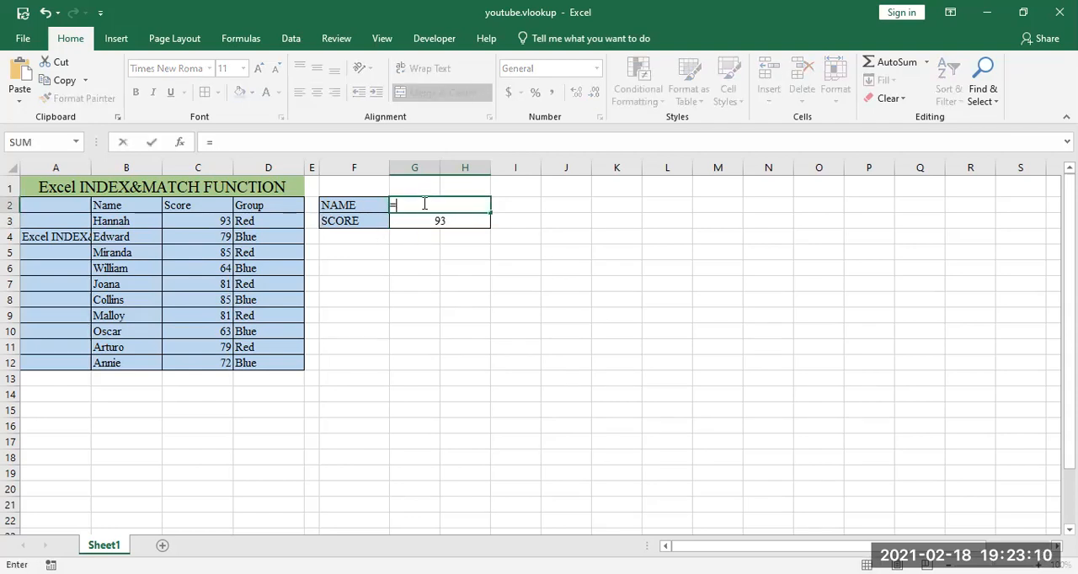
type("vloo")
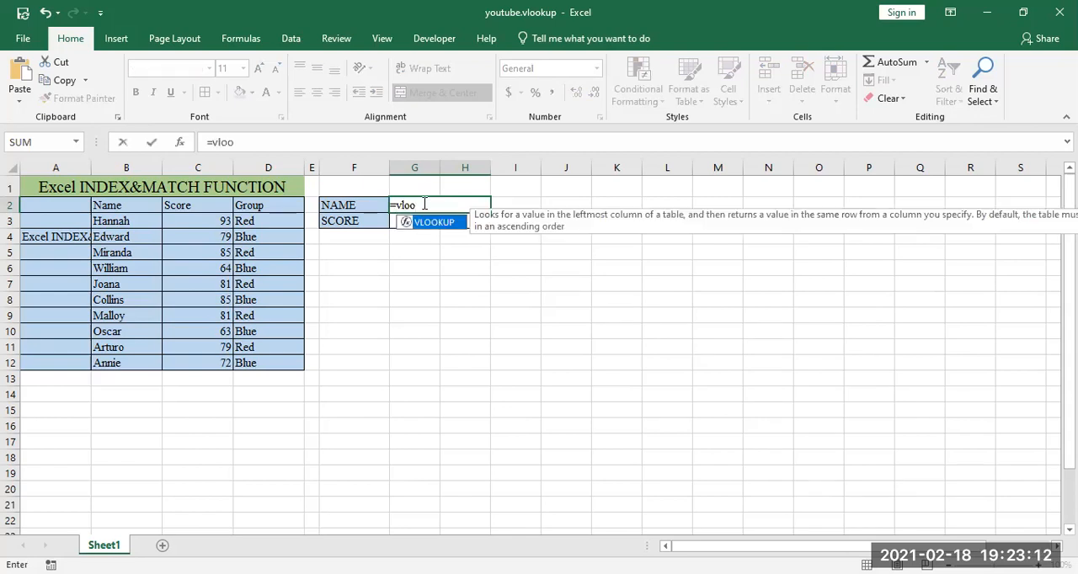
key("Tab")
left_click(392, 221)
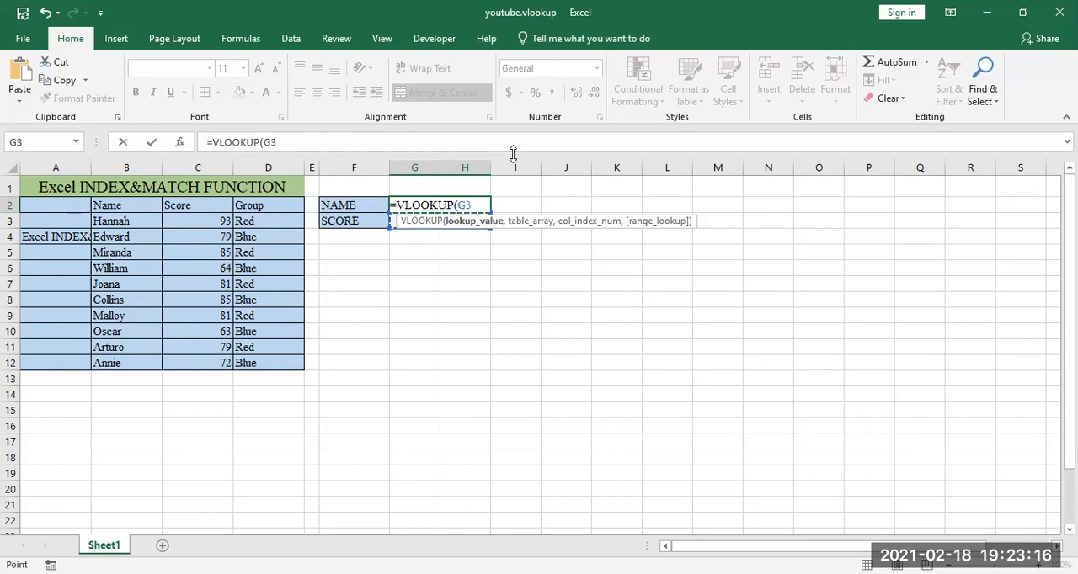
type(",")
left_click(344, 141)
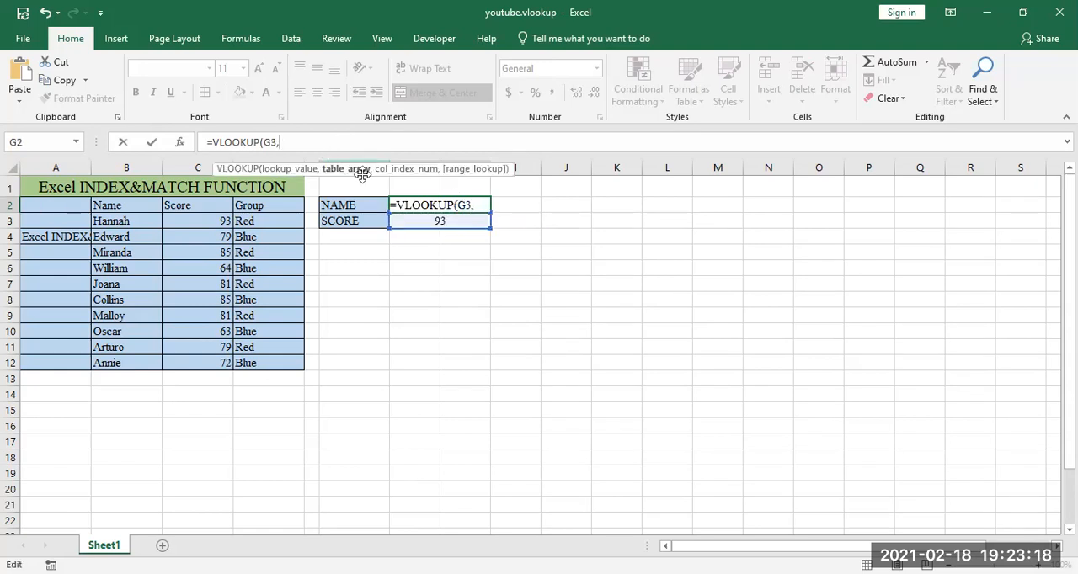
left_click(116, 204)
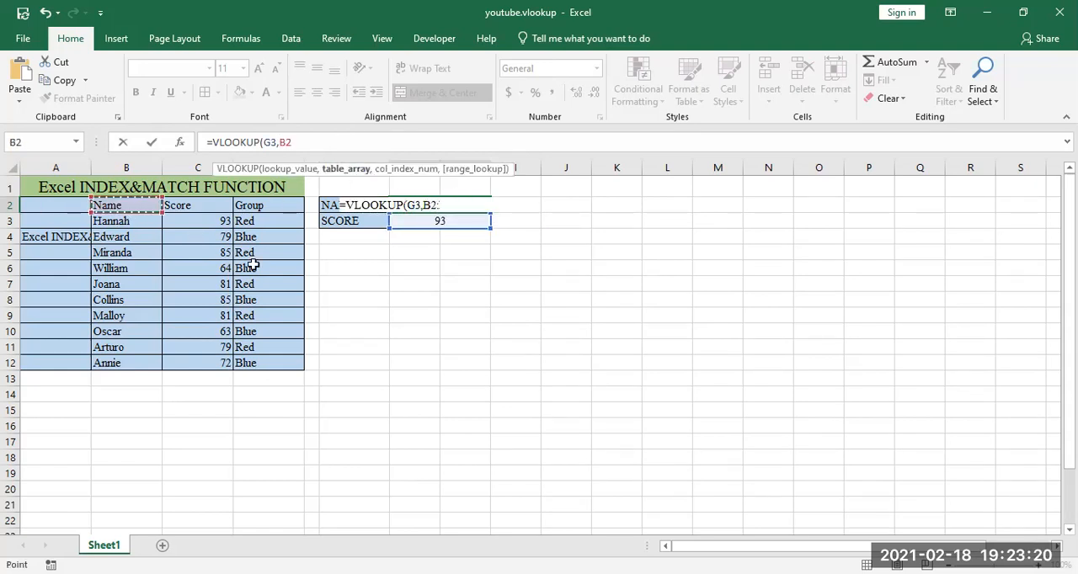
left_click(278, 370, "shift")
type(",1")
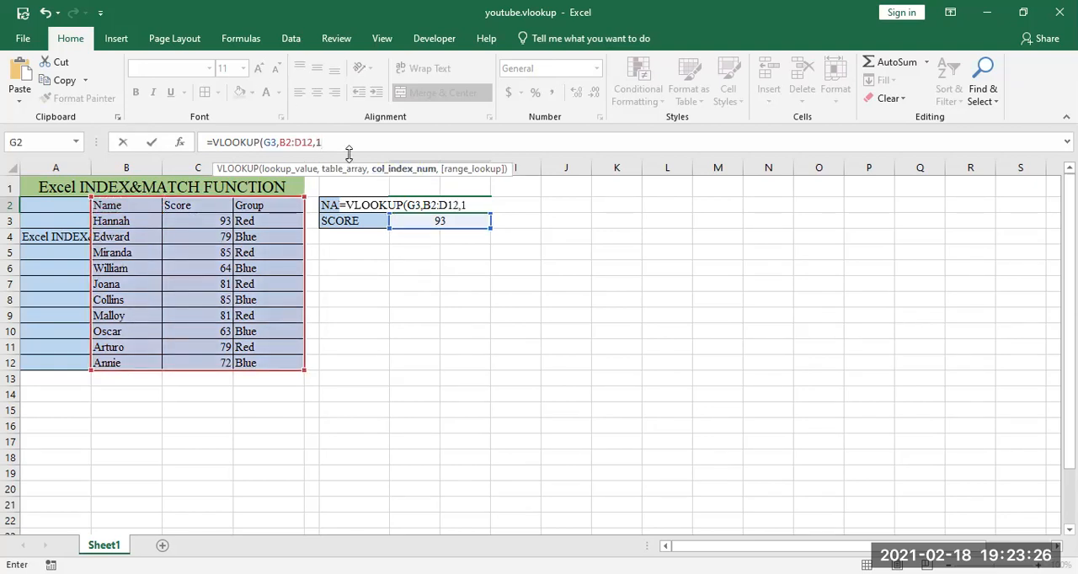
type(",false)")
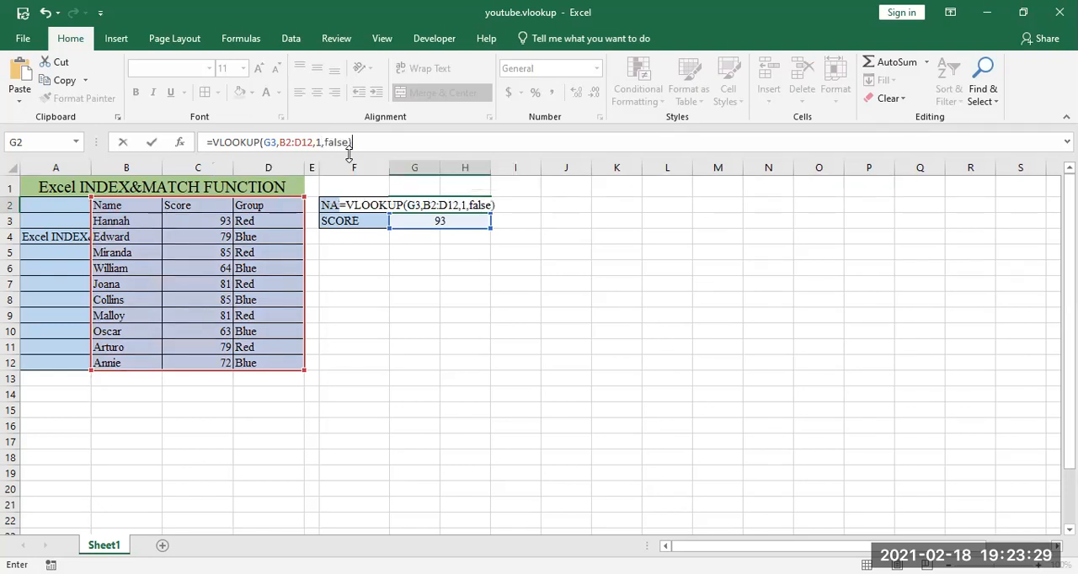
key("Return")
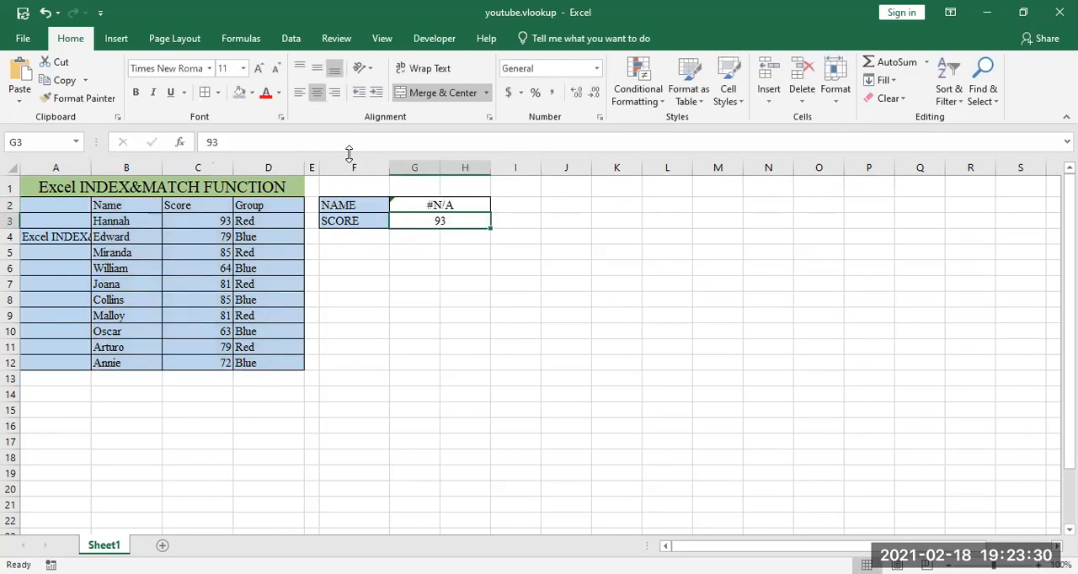
Step: Review the arguments of the VLOOKUP formula in cell G2 without changing it
left_click(431, 205)
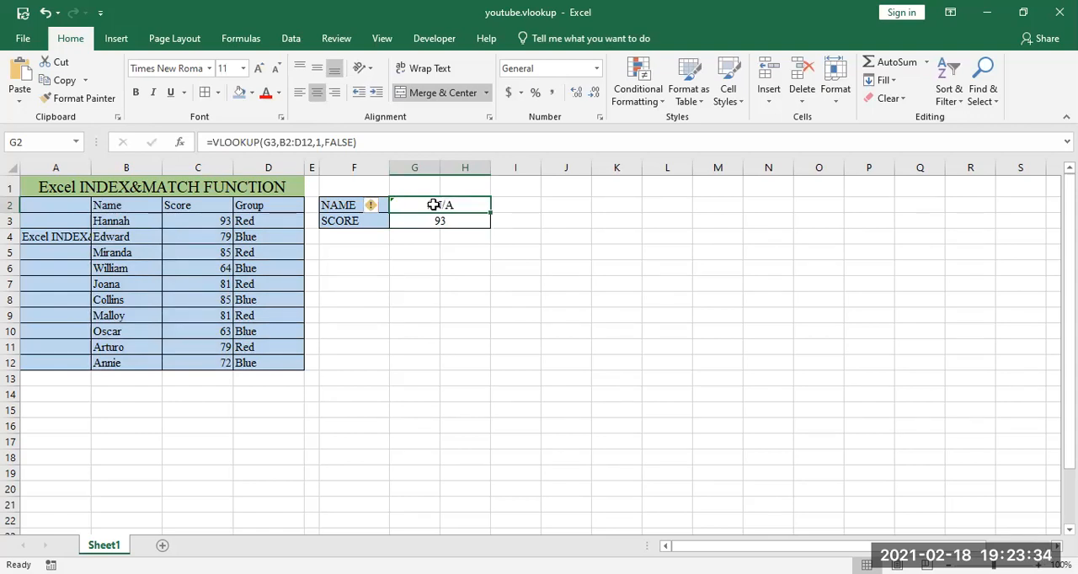
double_click(433, 204)
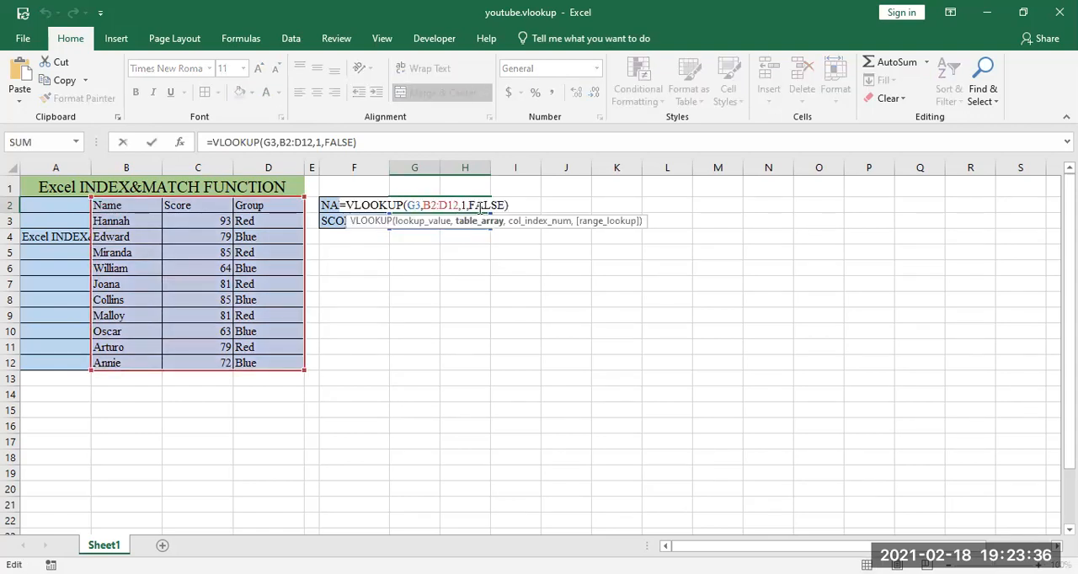
left_click(511, 209)
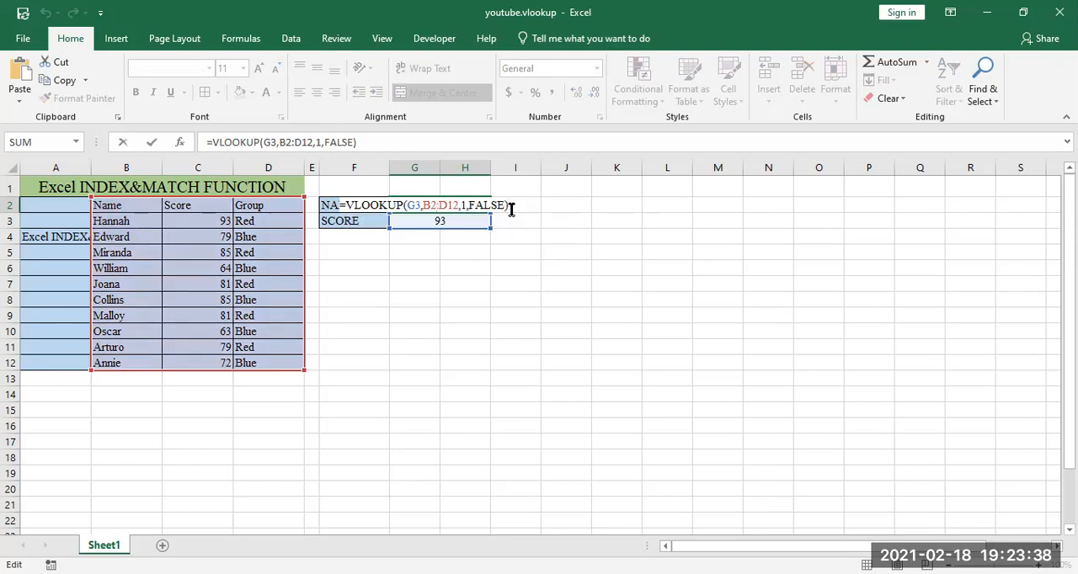
key("Return")
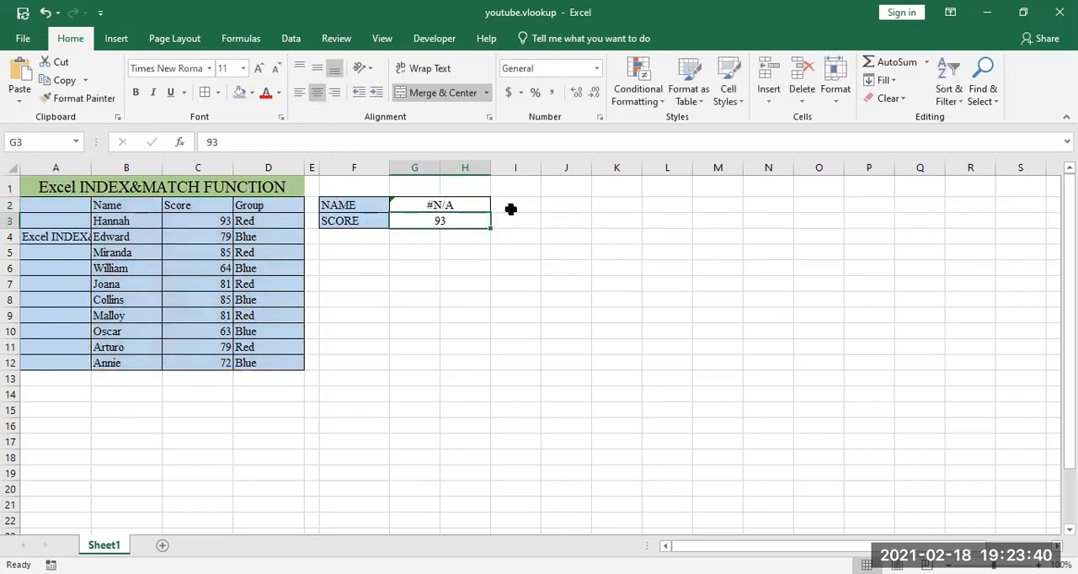
left_click(88, 186)
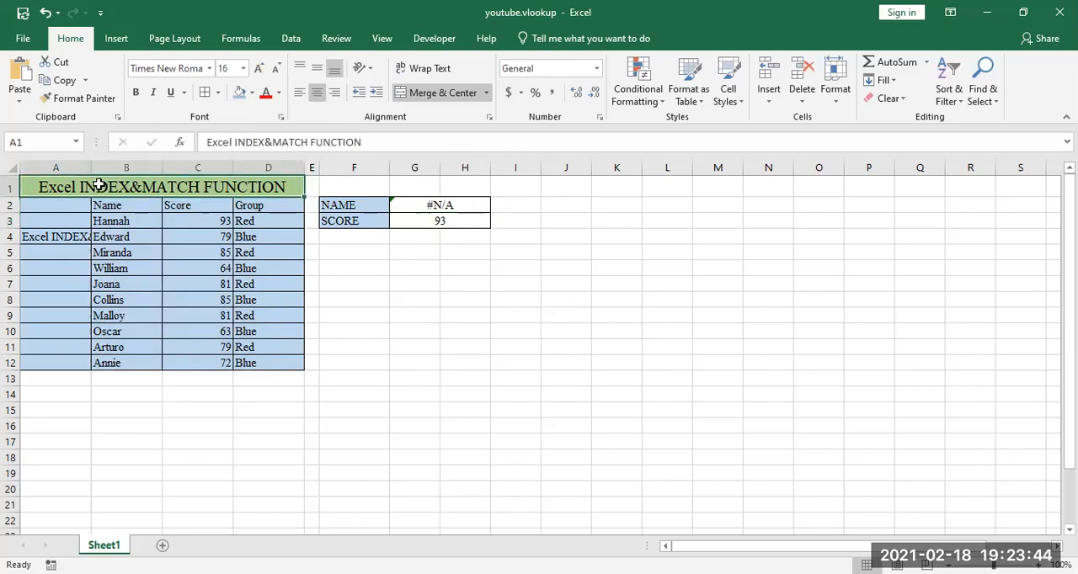
left_click(445, 259)
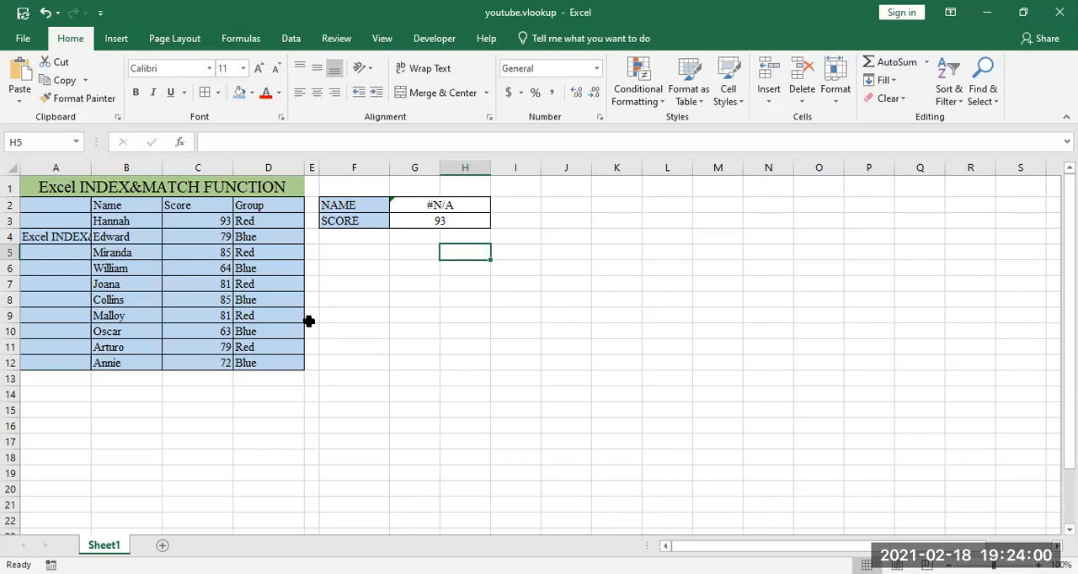
left_click_drag(194, 220, 181, 286)
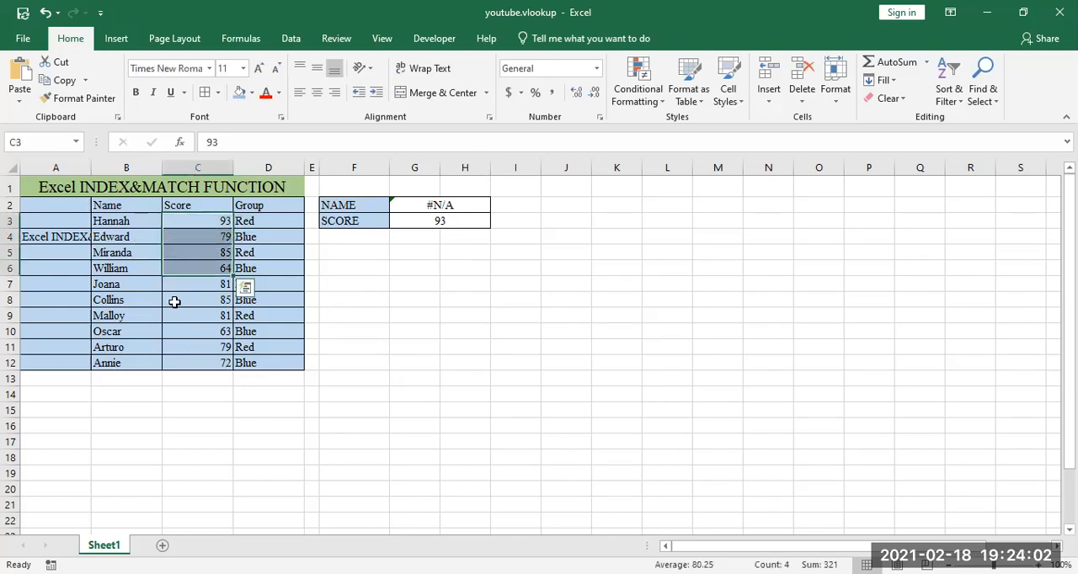
left_click(132, 266)
left_click(124, 253)
left_click(263, 242)
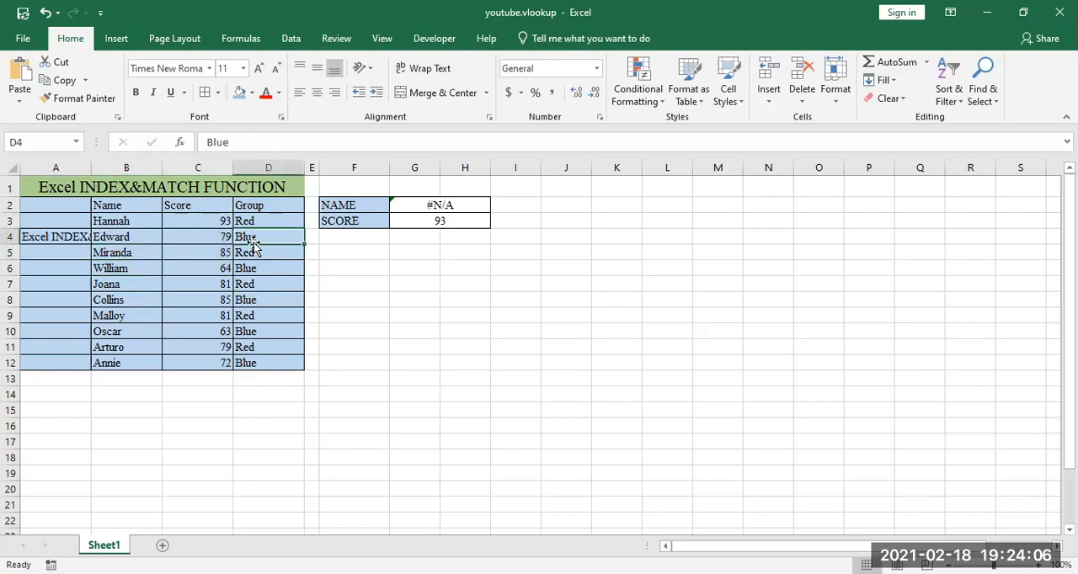
left_click(202, 240)
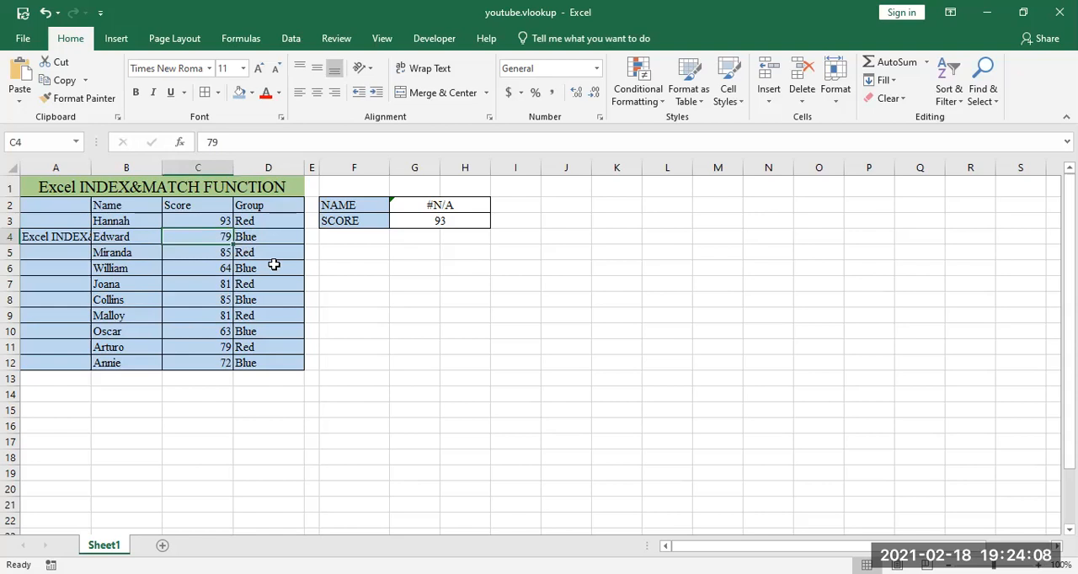
Step: Clear the VLOOKUP formula from G2 and the score from G3, and select G2 again
left_click(434, 203)
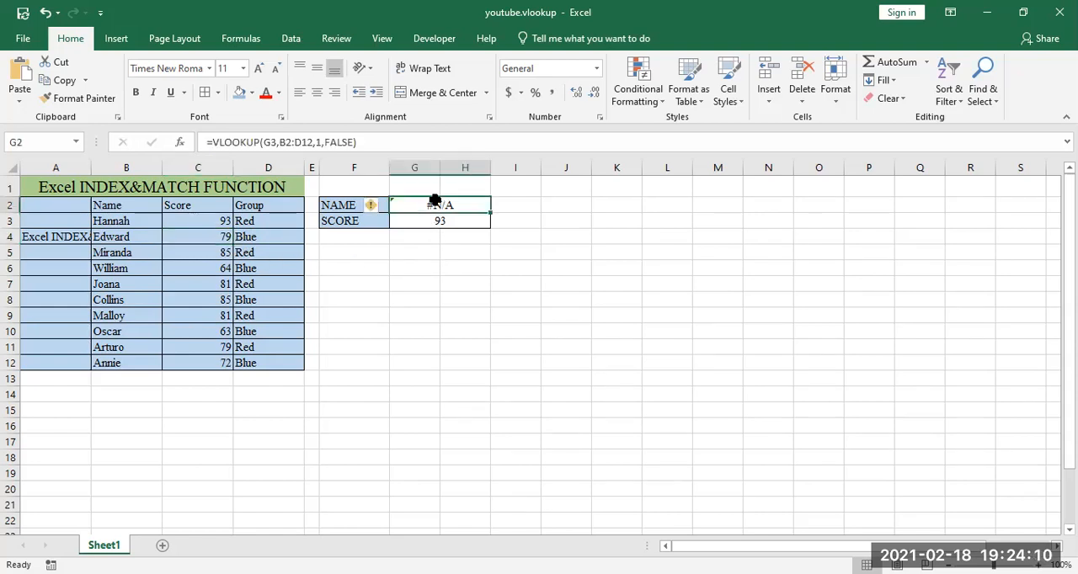
key("Delete")
key("Return")
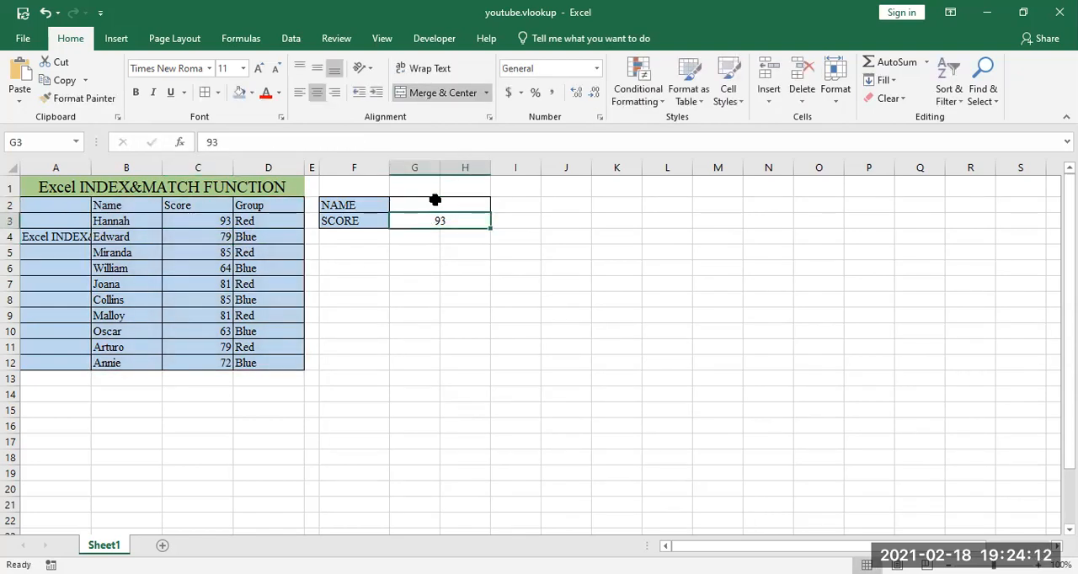
key("BackSpace")
key("Return")
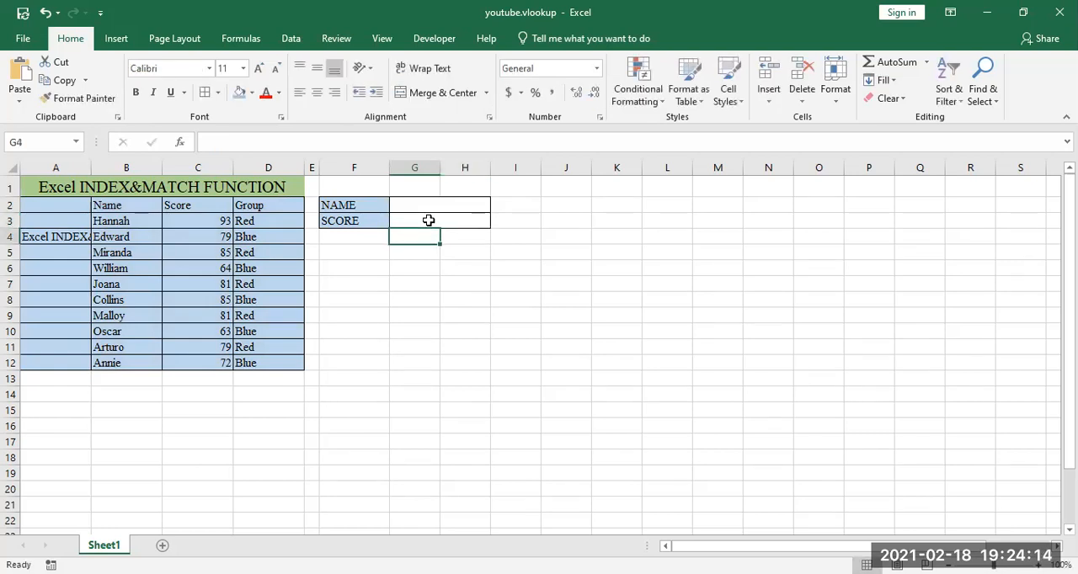
left_click(434, 207)
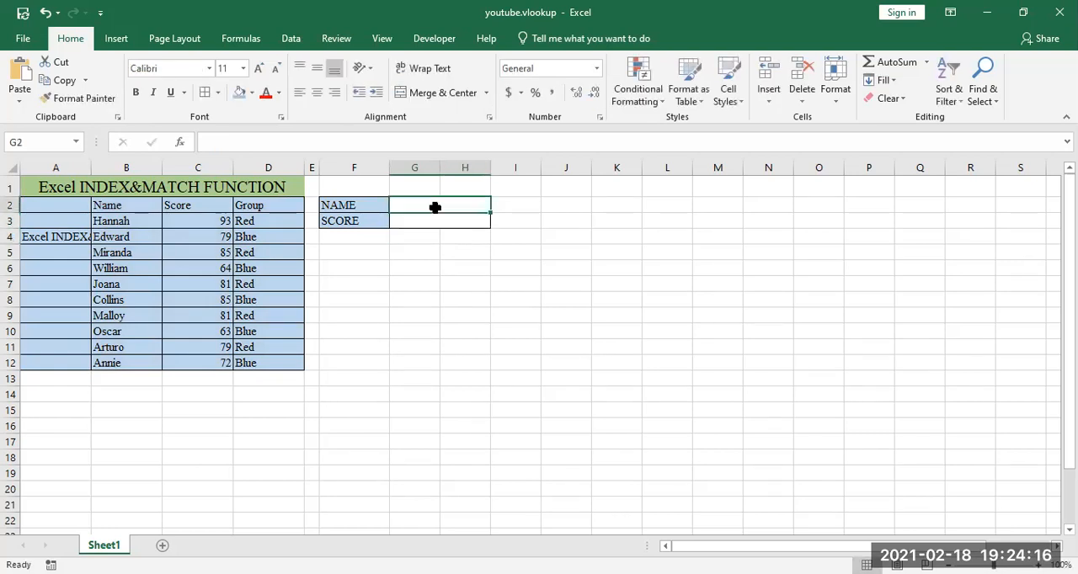
Step: Copy the name in cell B5 into the NAME cell G2
left_click(123, 252)
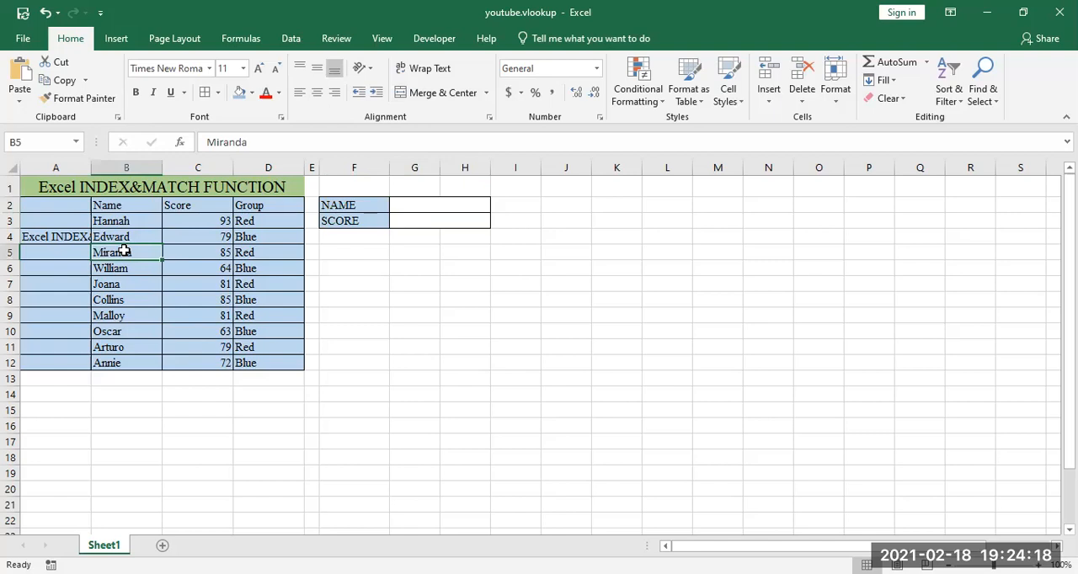
key("ctrl+c")
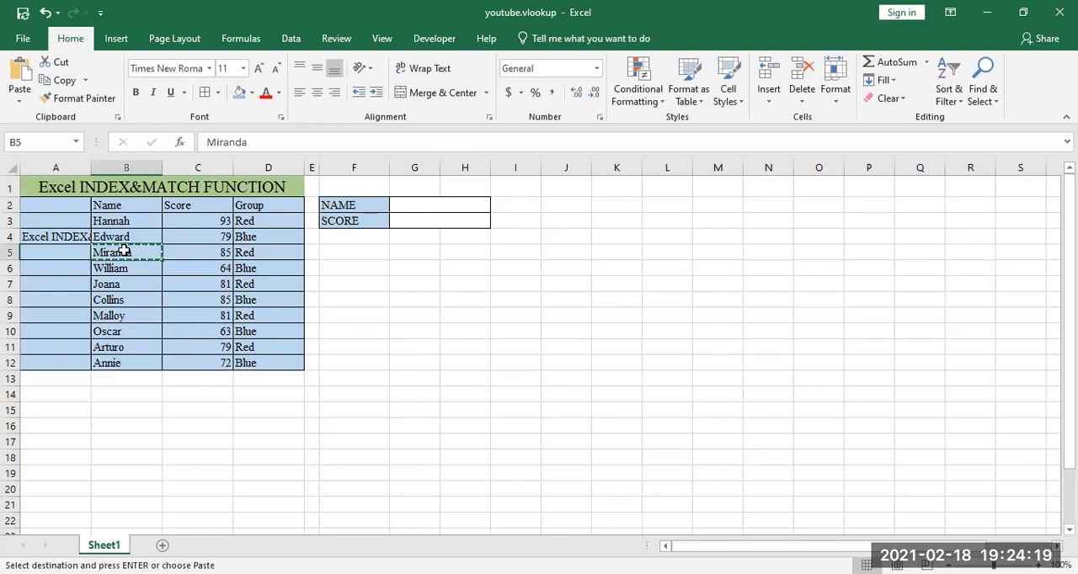
left_click(417, 199)
key("ctrl+v")
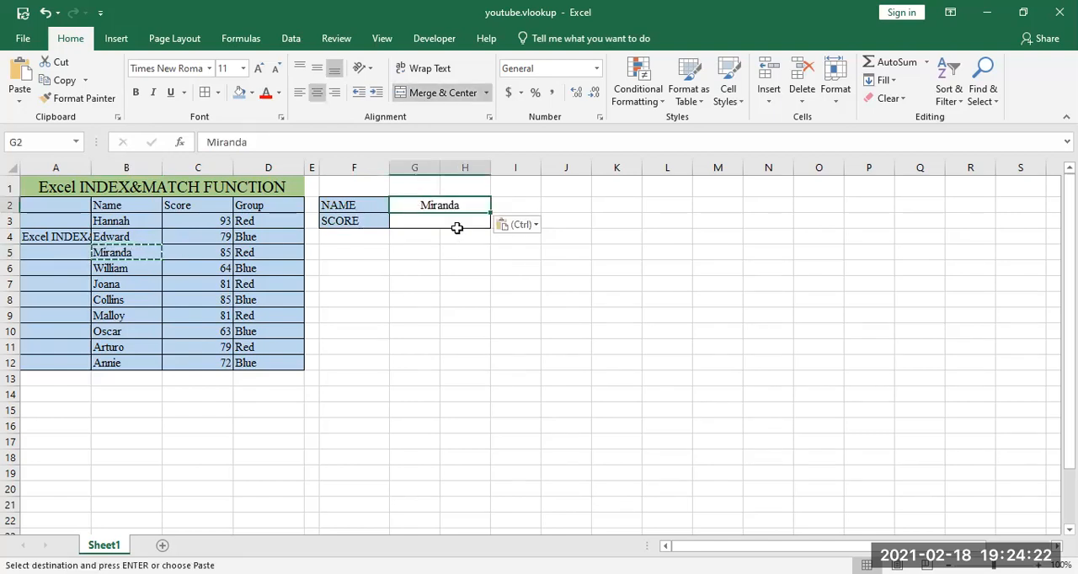
key("Escape")
Step: Start an INDEX formula in the SCORE cell G3 with the score column C2:C12 as its array
left_click(433, 222)
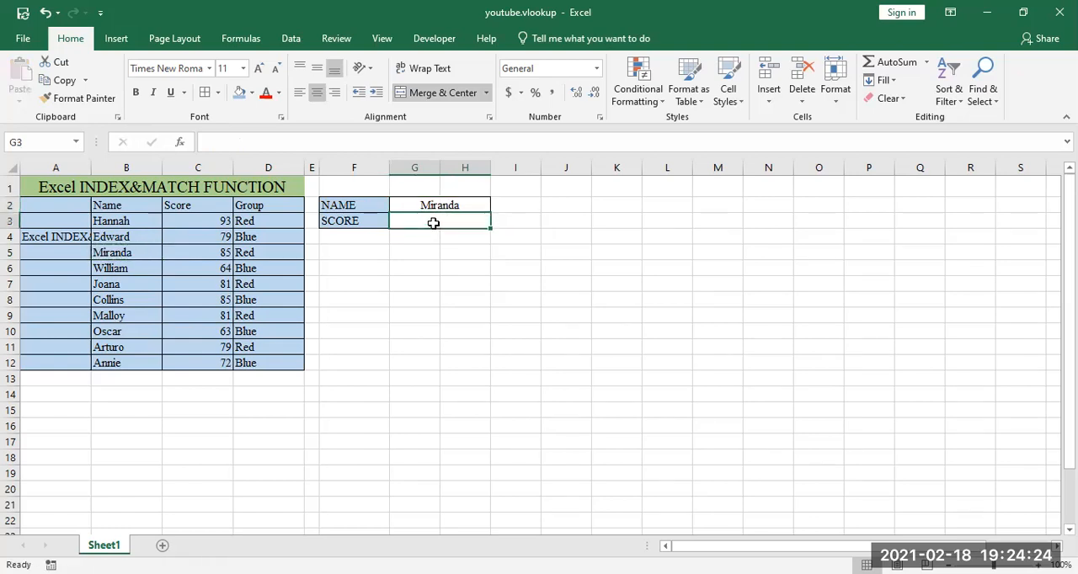
type("=")
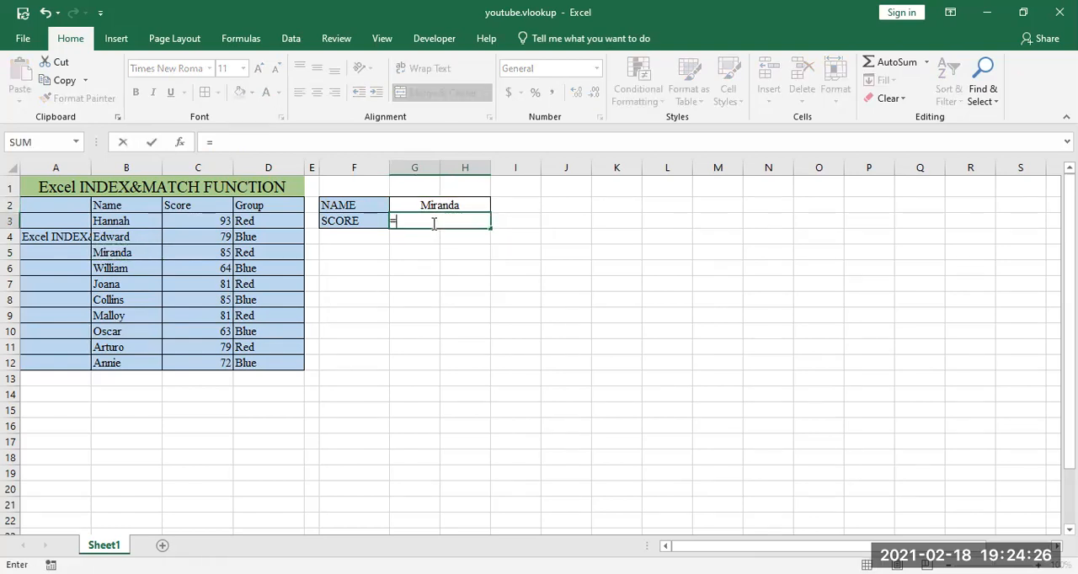
type("INDEX(")
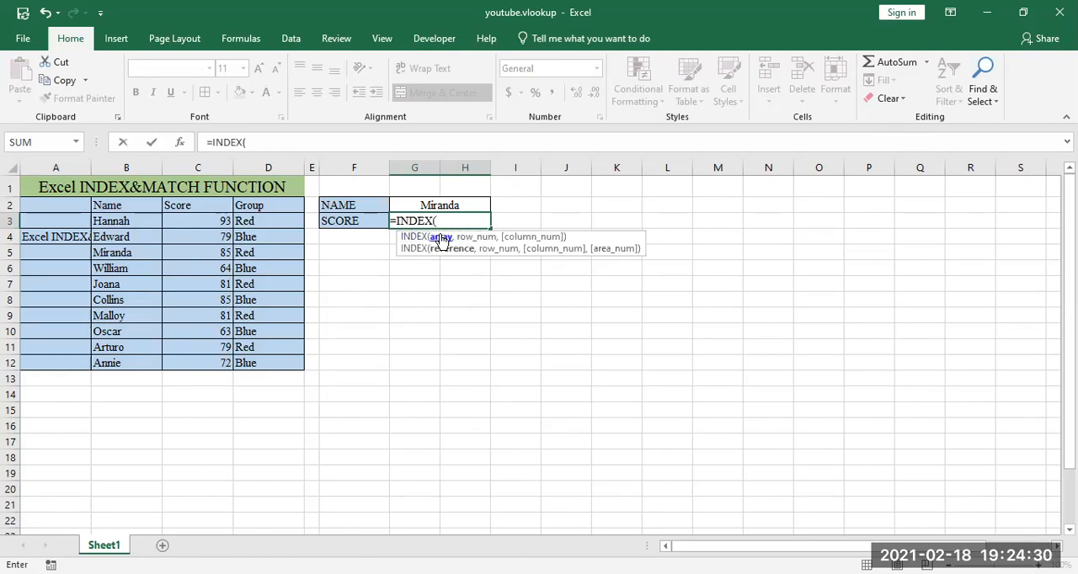
left_click(207, 209)
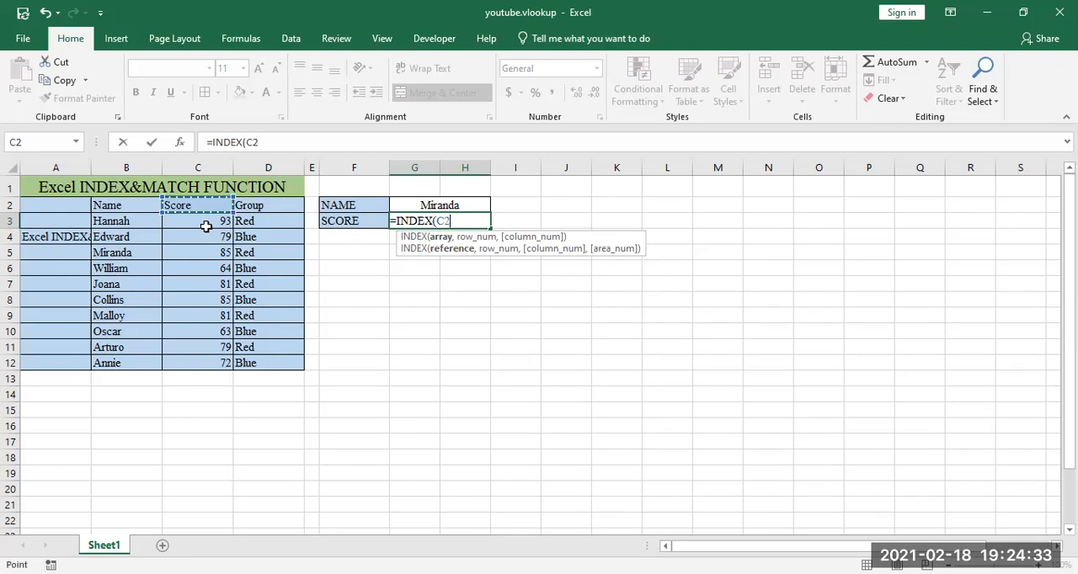
left_click(212, 363, "shift")
type(",")
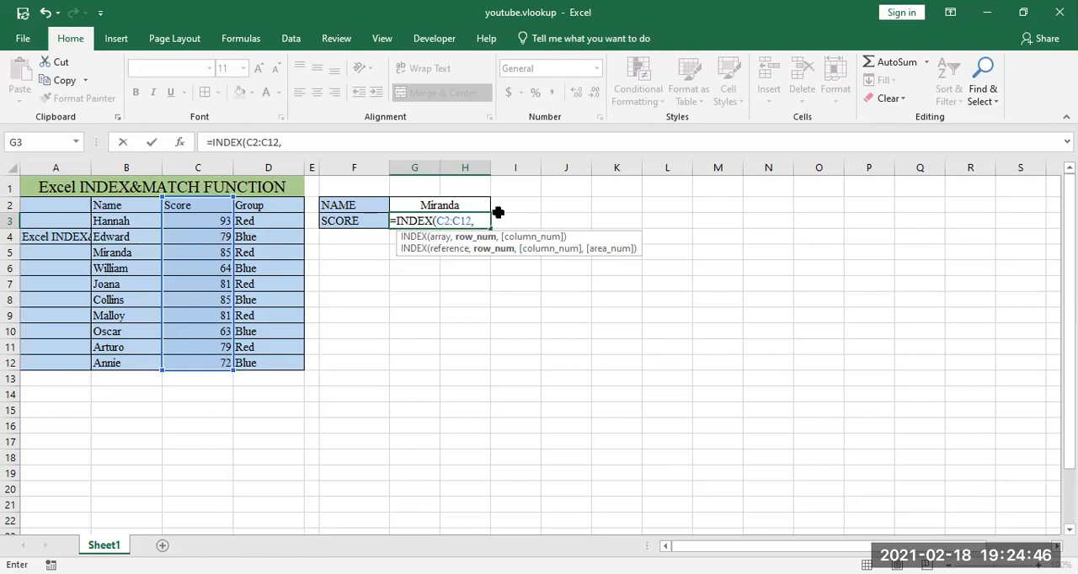
Step: Complete the G3 formula with MATCH(G2,B2:B12,FALSE) as the row number and 0 as the column number
type("mat")
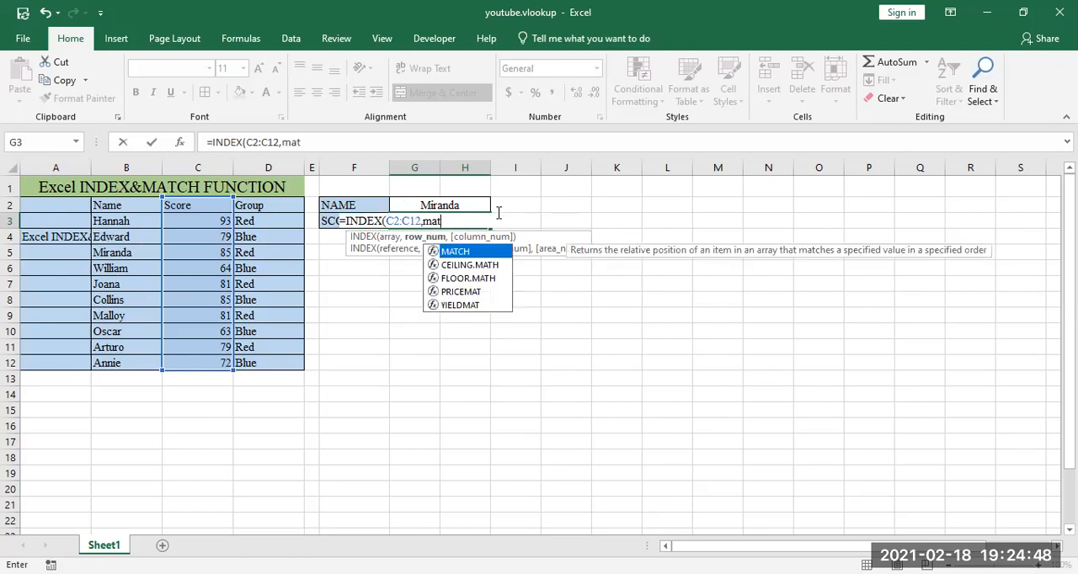
key("Tab")
left_click(459, 205)
type(",")
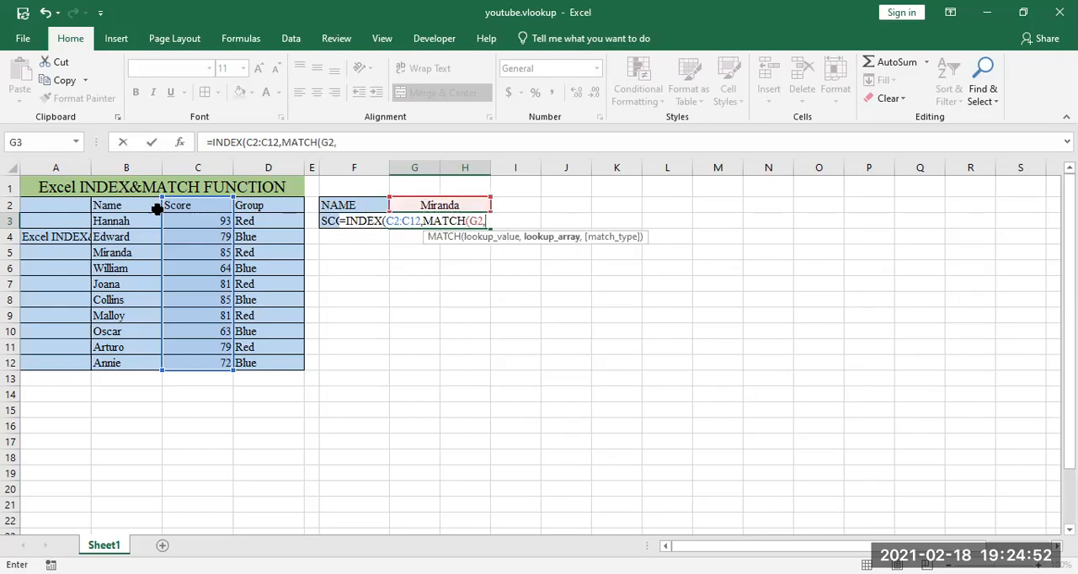
left_click(125, 208)
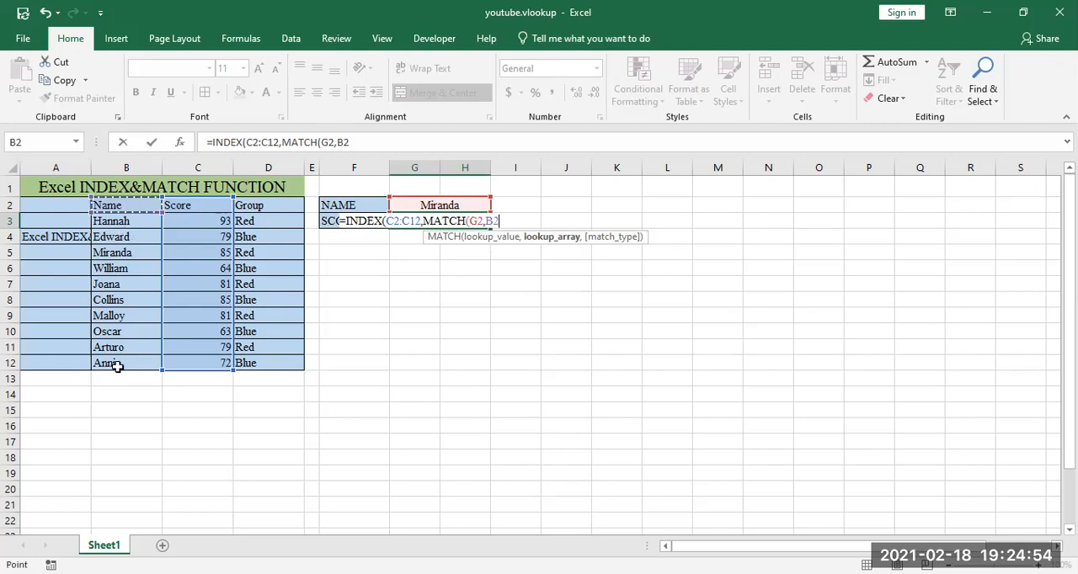
left_click_drag(117, 367, 116, 368)
type(",false")
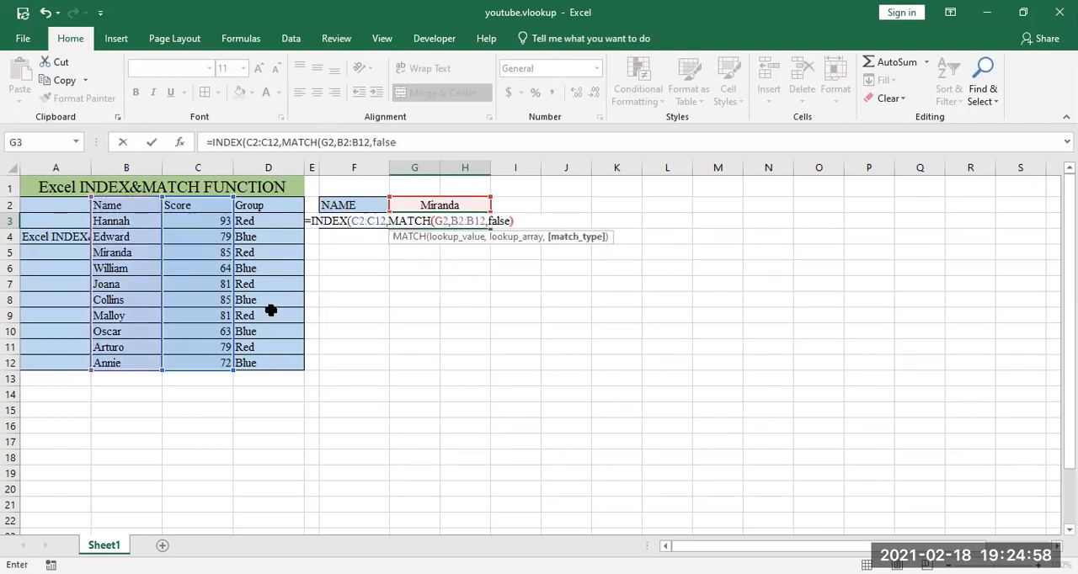
type("),")
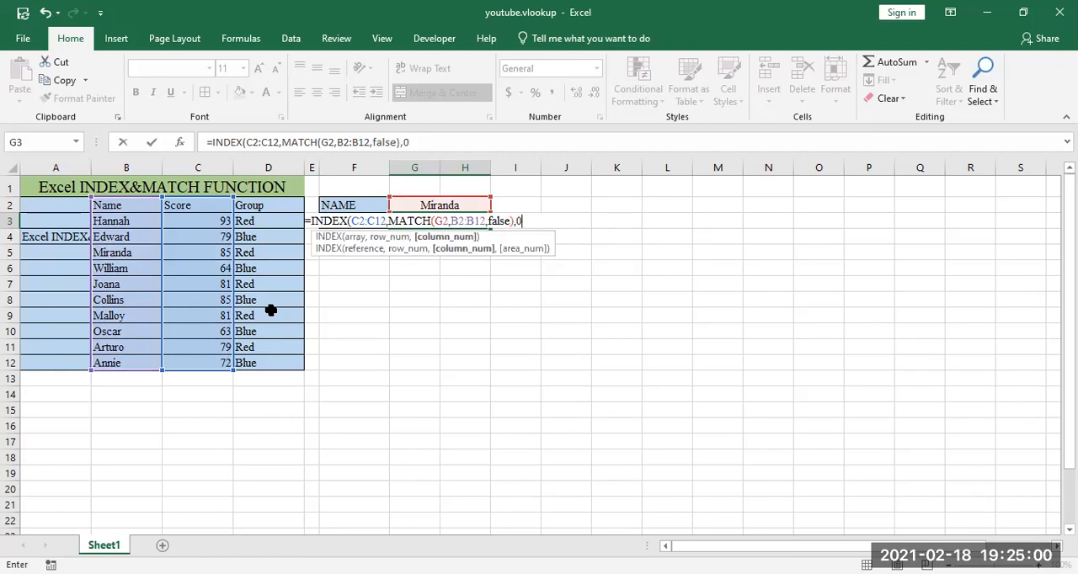
type("0)")
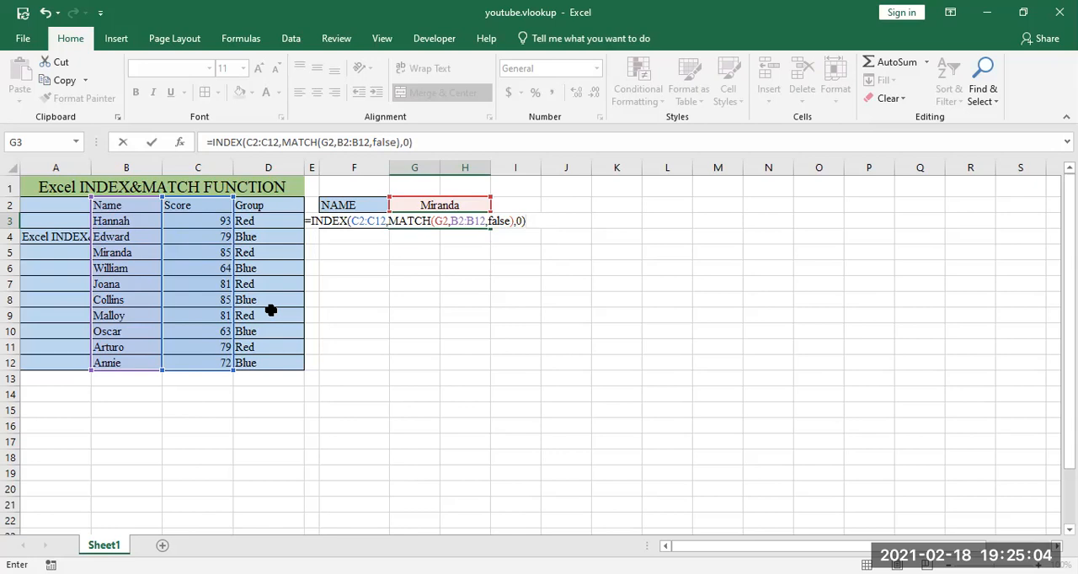
key("Return")
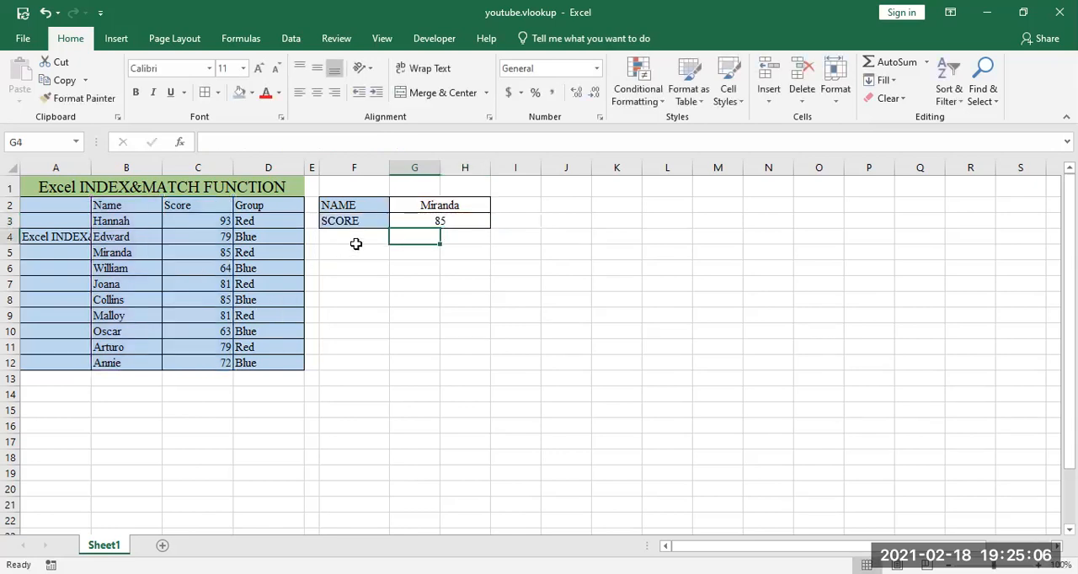
Step: Review the INDEX and MATCH formula in G3 together with the name and score columns it uses
left_click(421, 222)
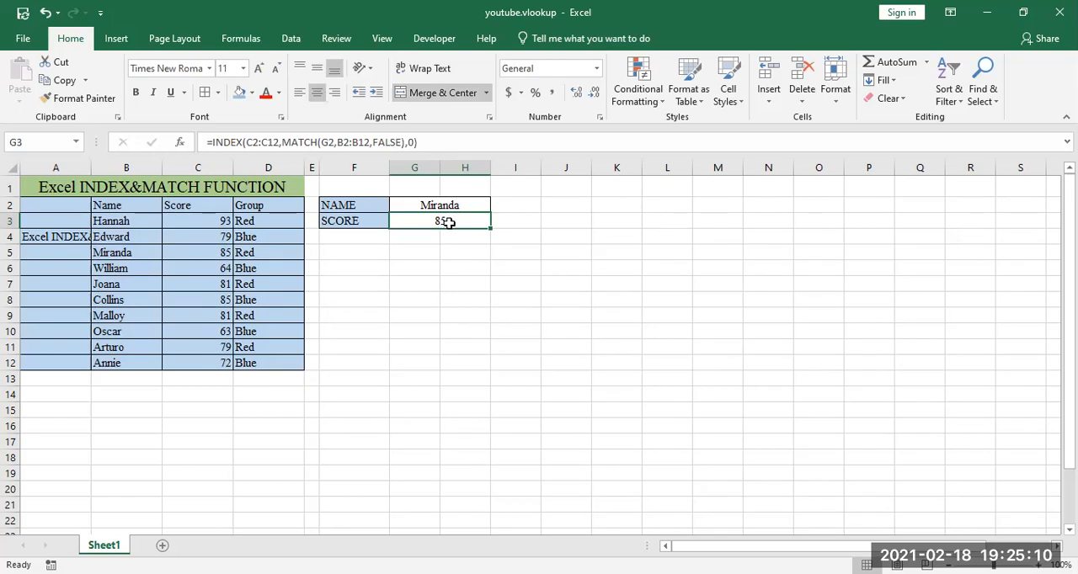
double_click(451, 222)
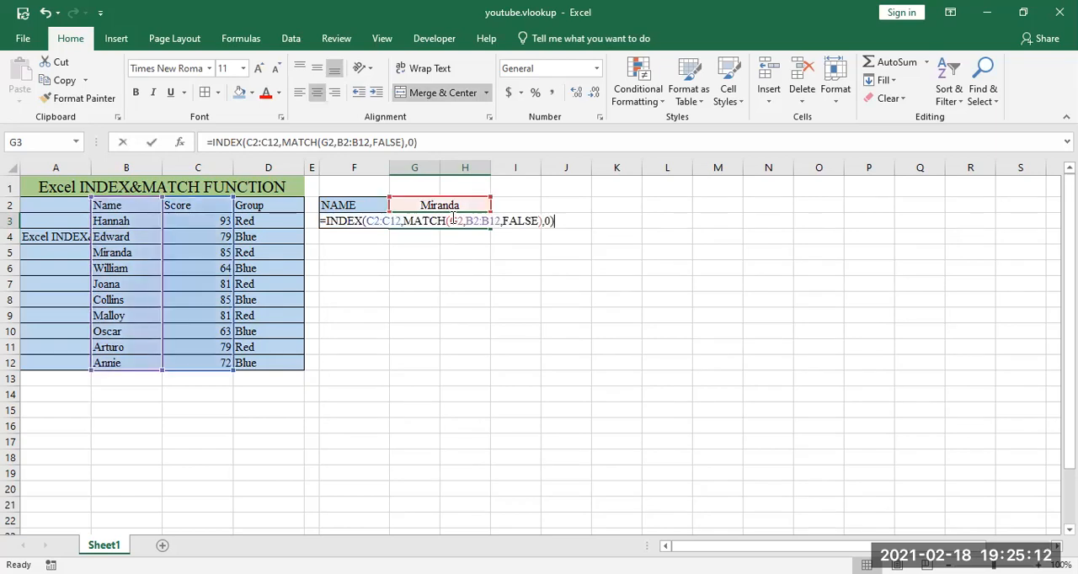
left_click(452, 221)
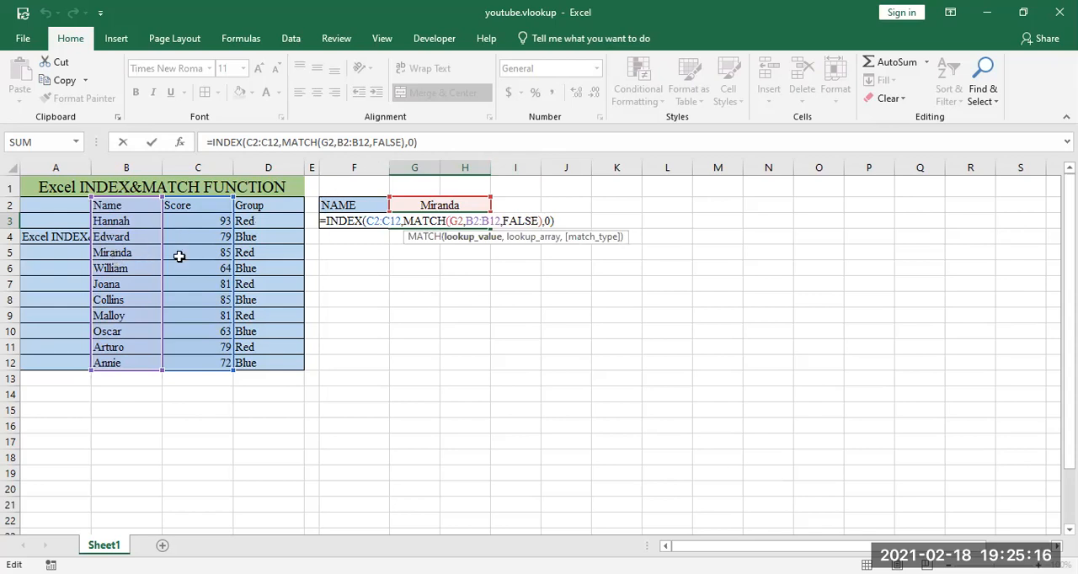
key("Return")
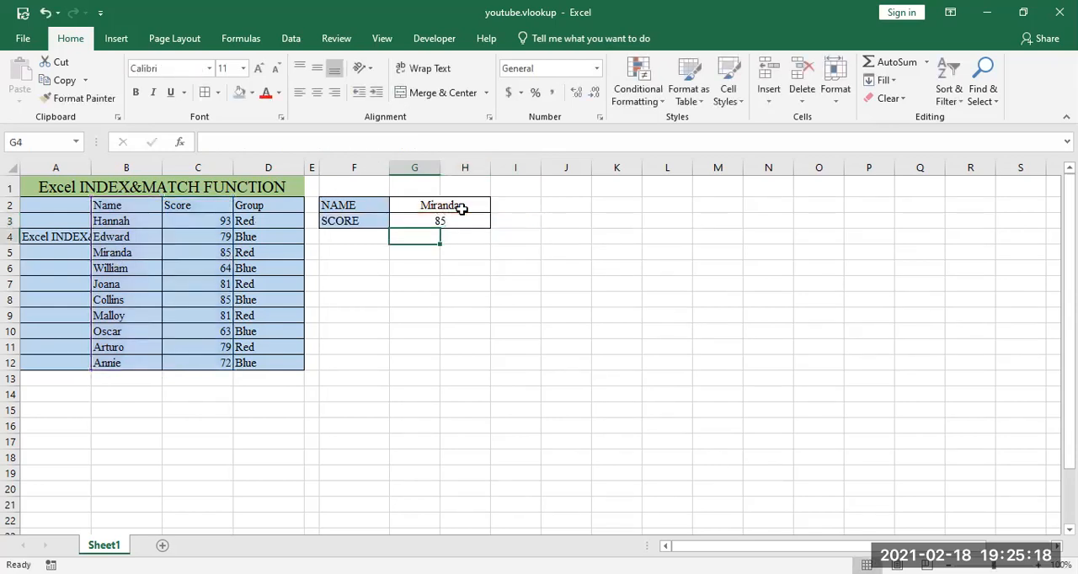
left_click(438, 205)
left_click(438, 221)
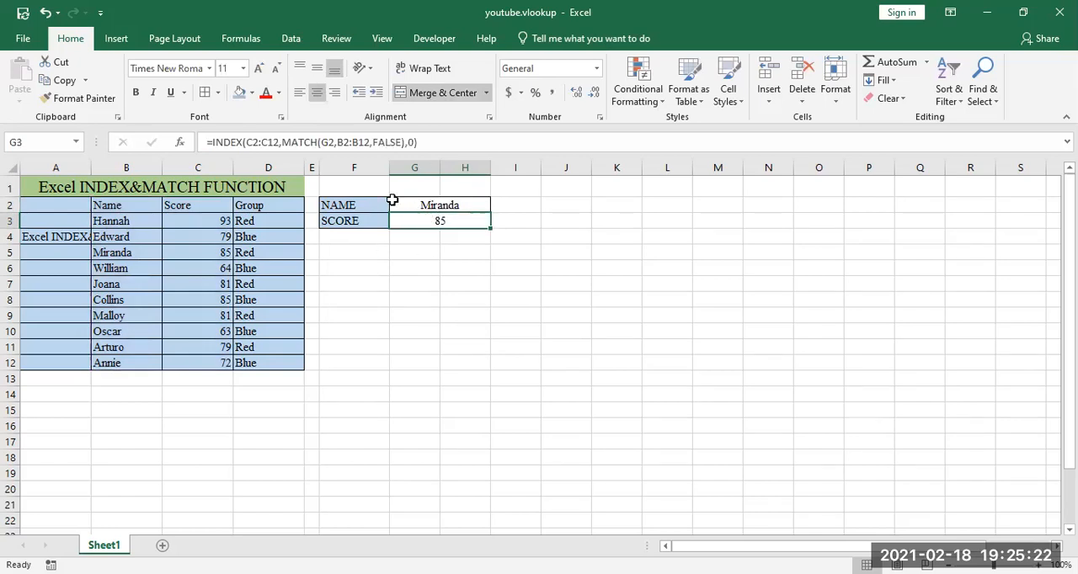
left_click_drag(112, 220, 107, 364)
left_click_drag(208, 230, 205, 356)
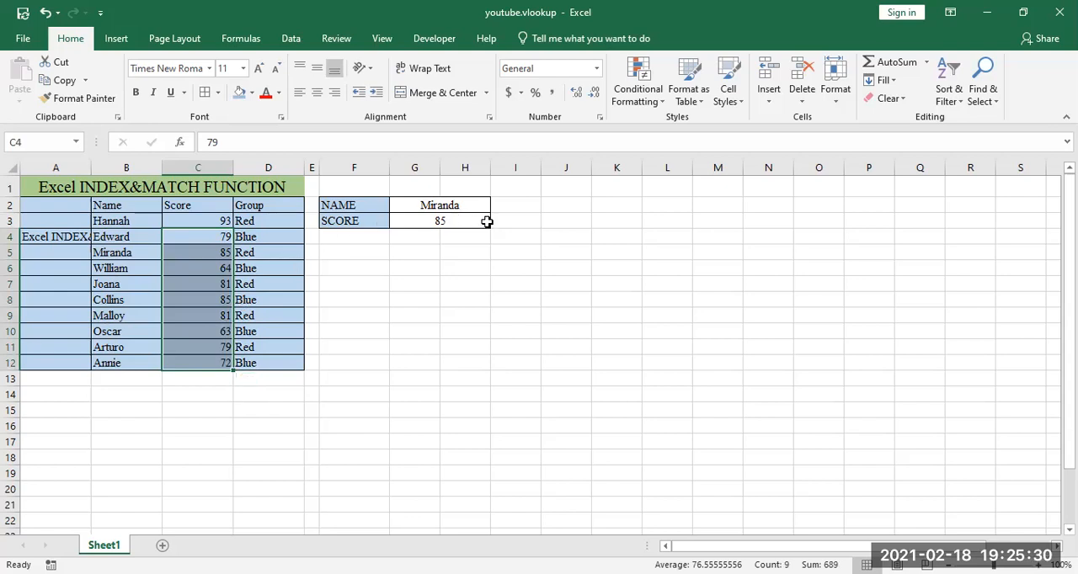
Step: Clear the INDEX and MATCH formula from G3 and the name from G2
left_click(443, 219)
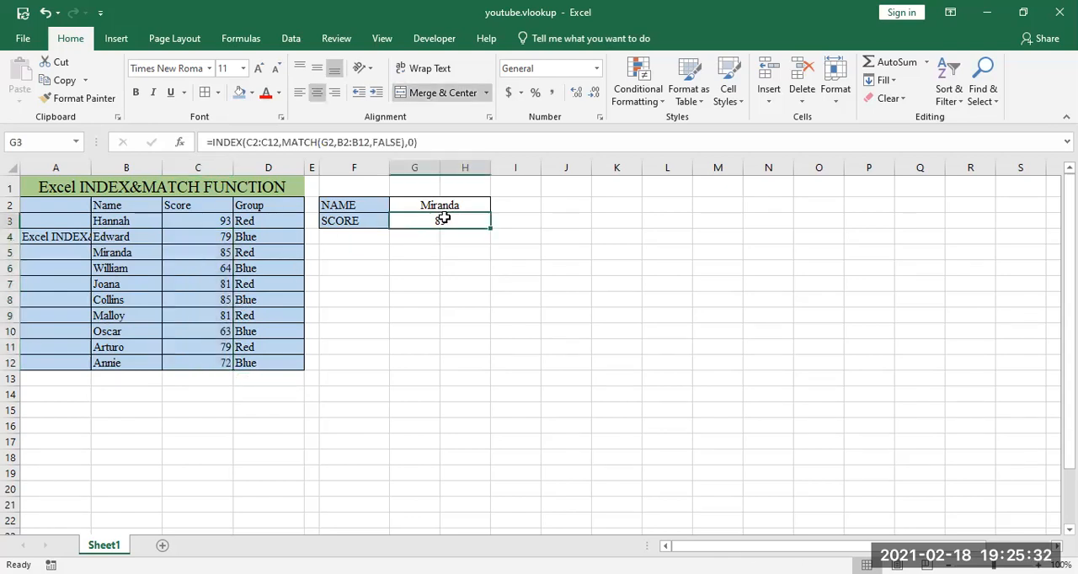
key("BackSpace")
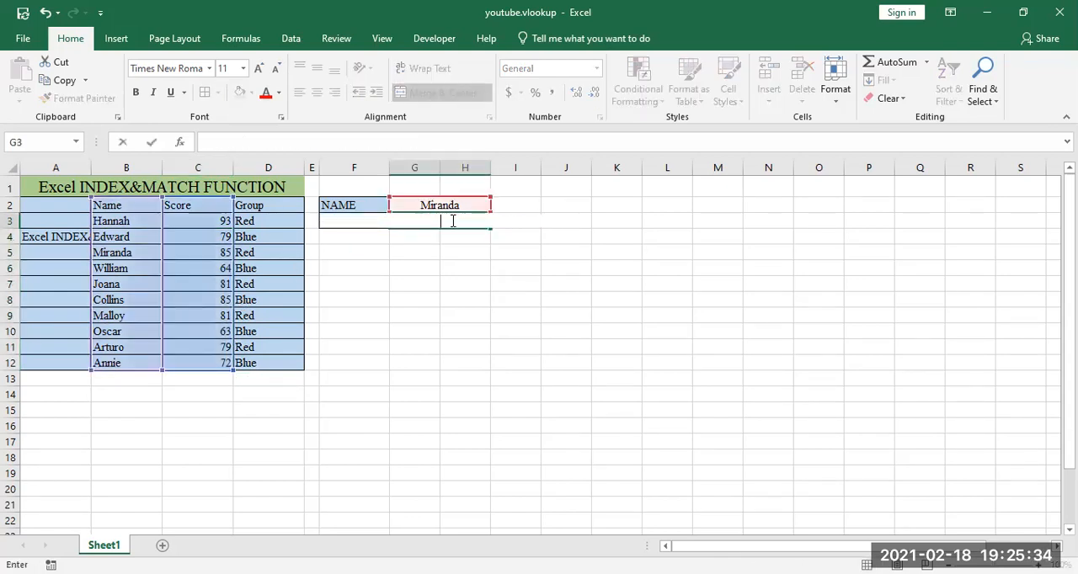
key("Return")
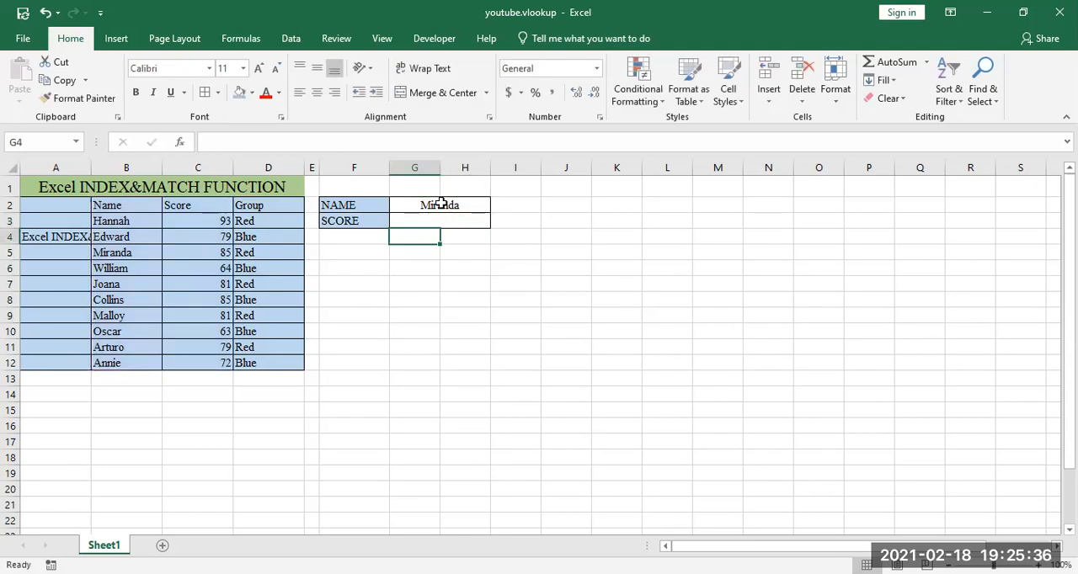
left_click(440, 203)
key("BackSpace")
key("Return")
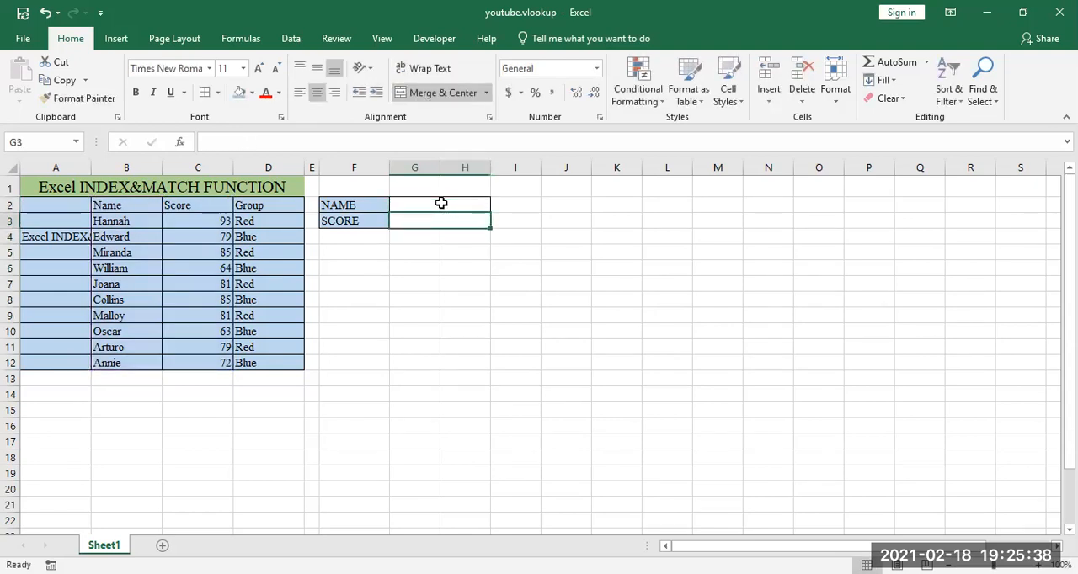
left_click(414, 250)
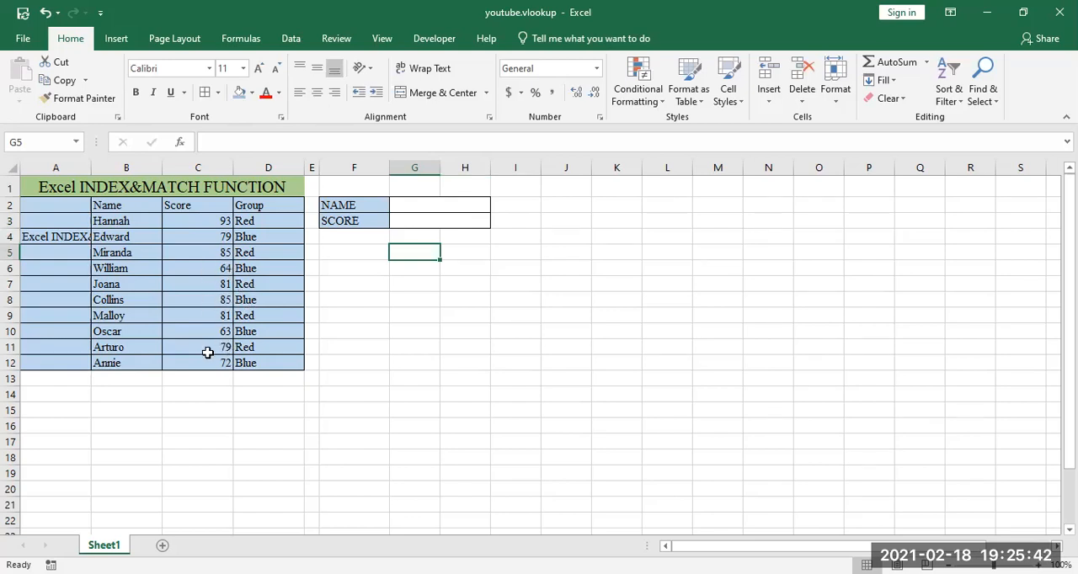
Step: Enter 63 as the score in cell G3
left_click(426, 221)
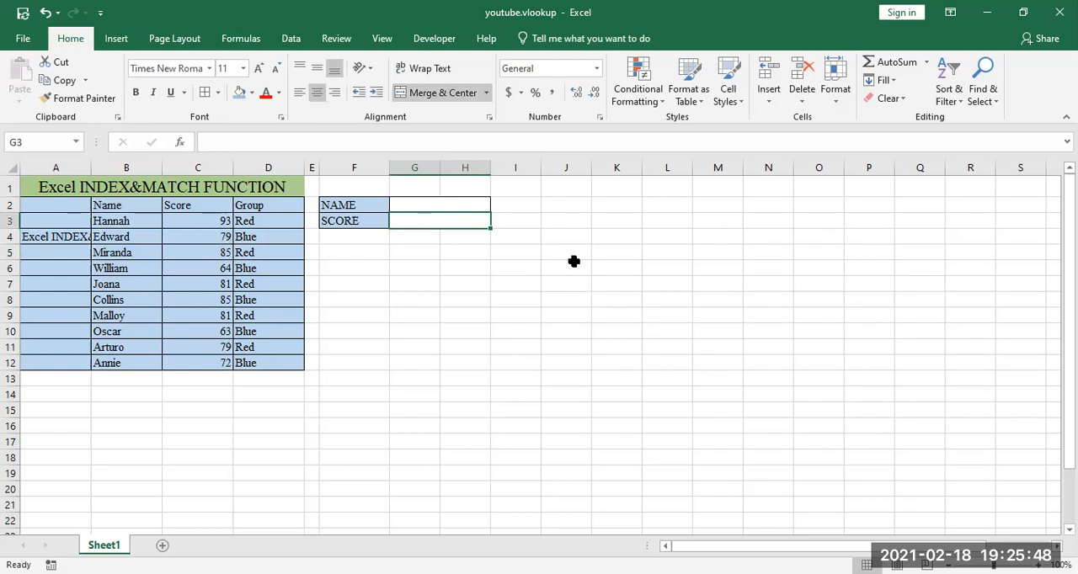
type("63")
key("Return")
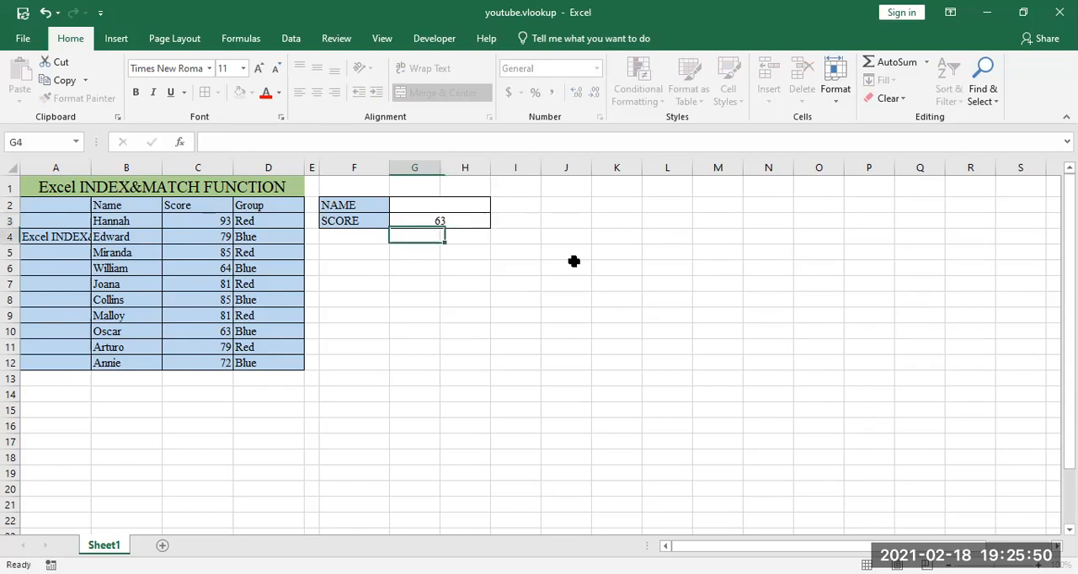
Step: Start an INDEX formula in the NAME cell G2 with the names B3:B12 as its array
left_click(419, 205)
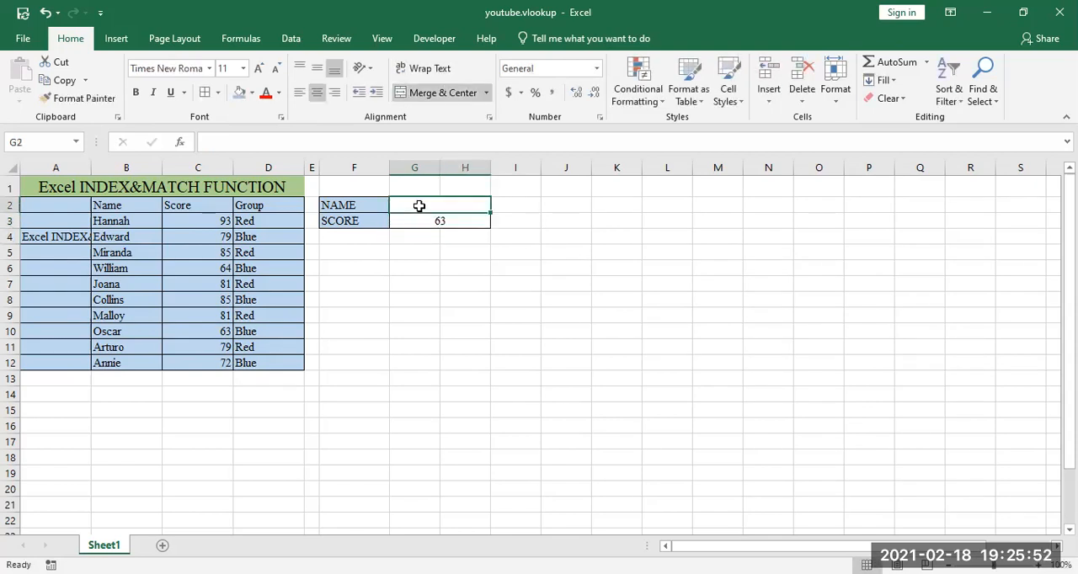
type("=")
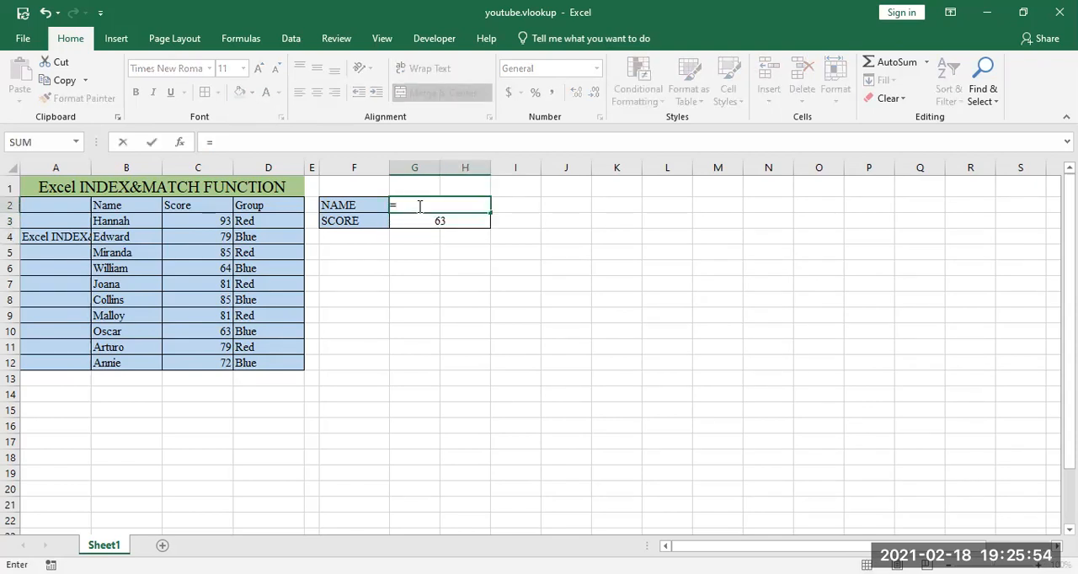
type("INDEX(")
left_click(330, 144)
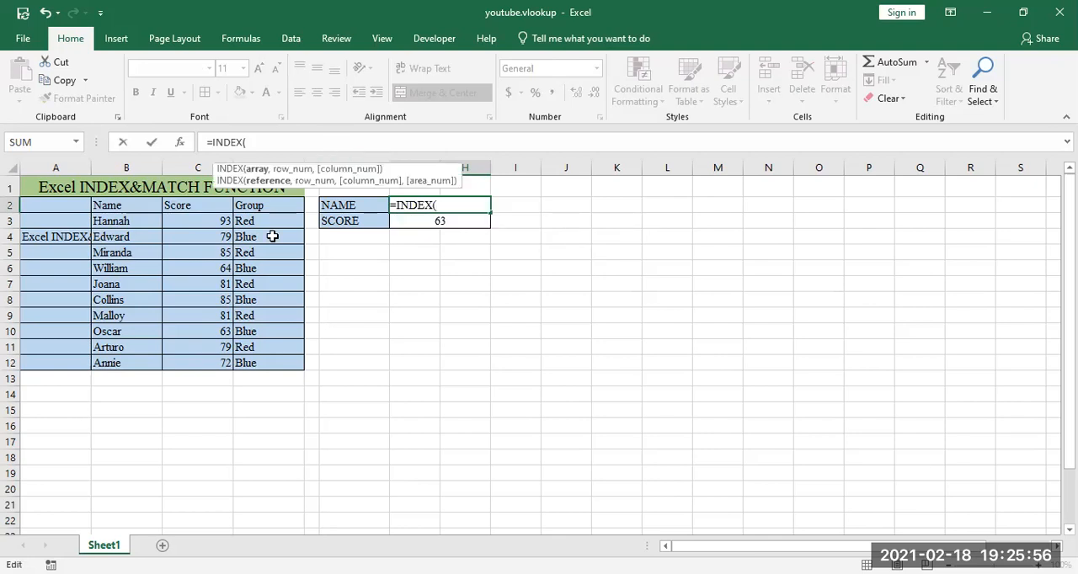
left_click_drag(113, 228, 123, 353)
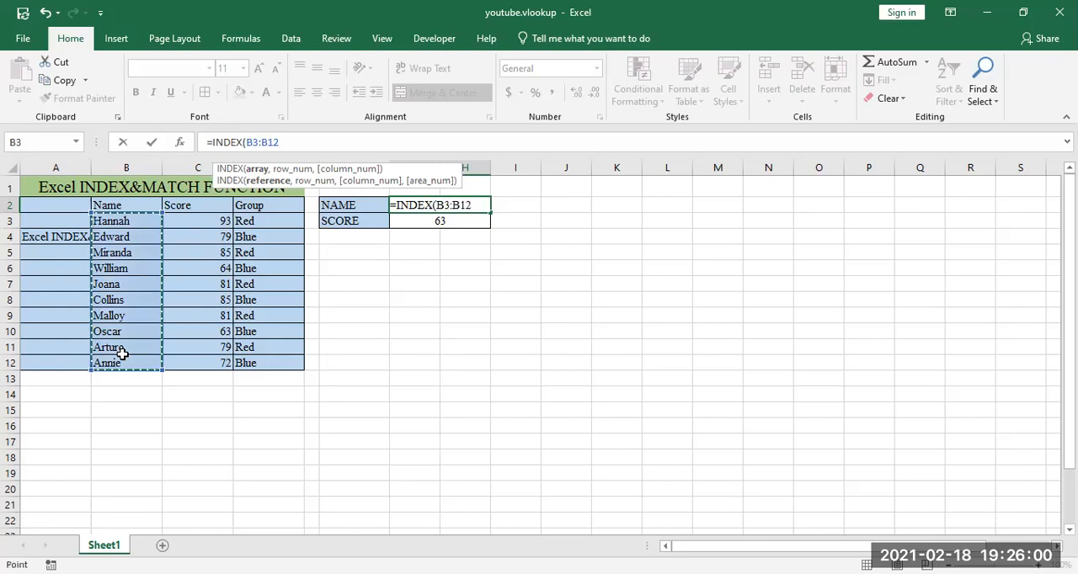
type(",")
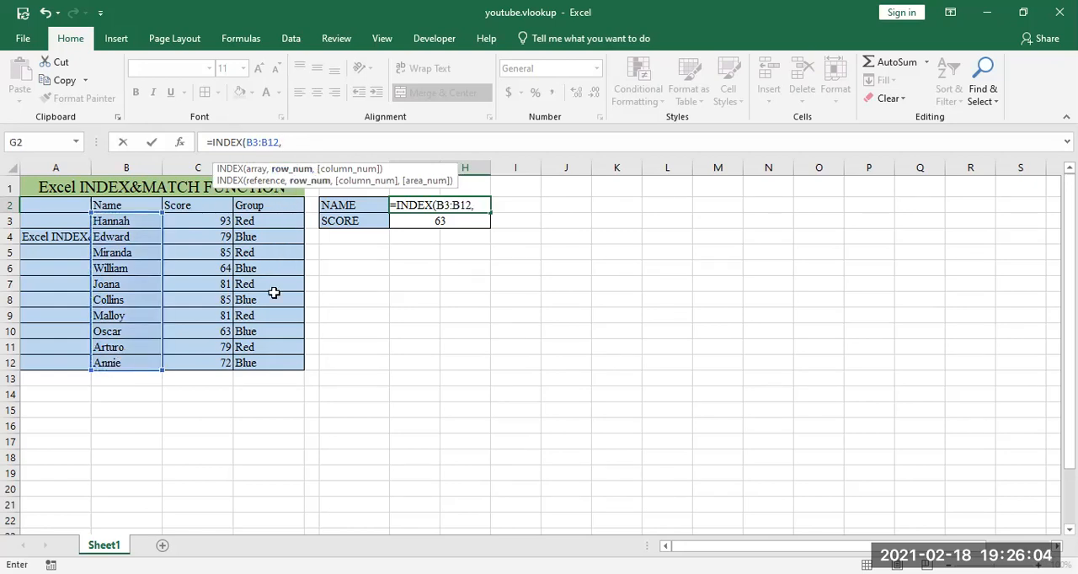
type("mat")
Step: Add a MATCH as the row number in the G2 formula, looking up G3 in the scores C3:C12 with match type 0
key("Tab")
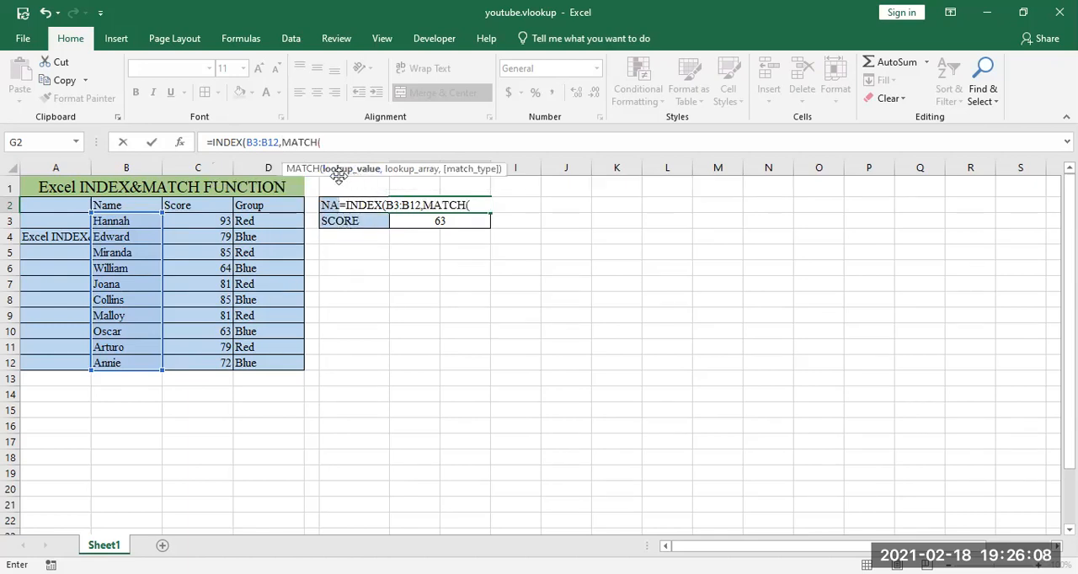
left_click(437, 219)
type(",")
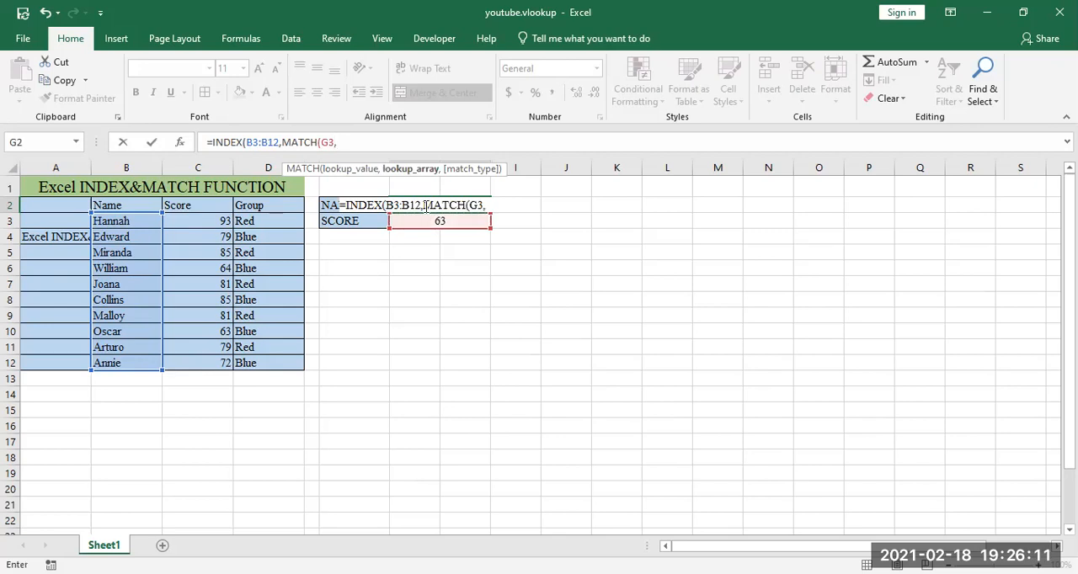
left_click(215, 223)
left_click_drag(214, 239, 205, 365)
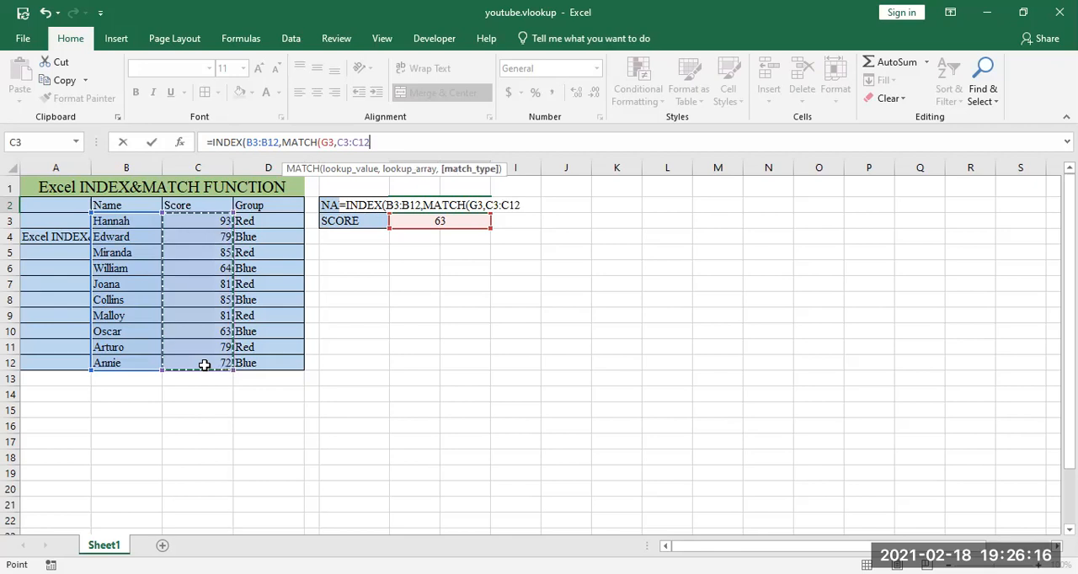
type(",0")
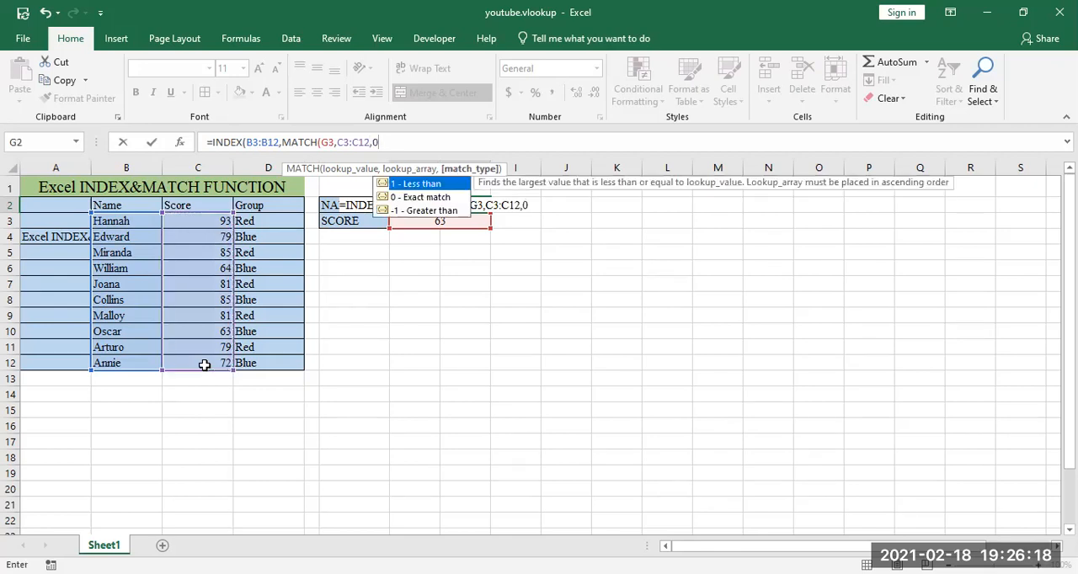
type(")")
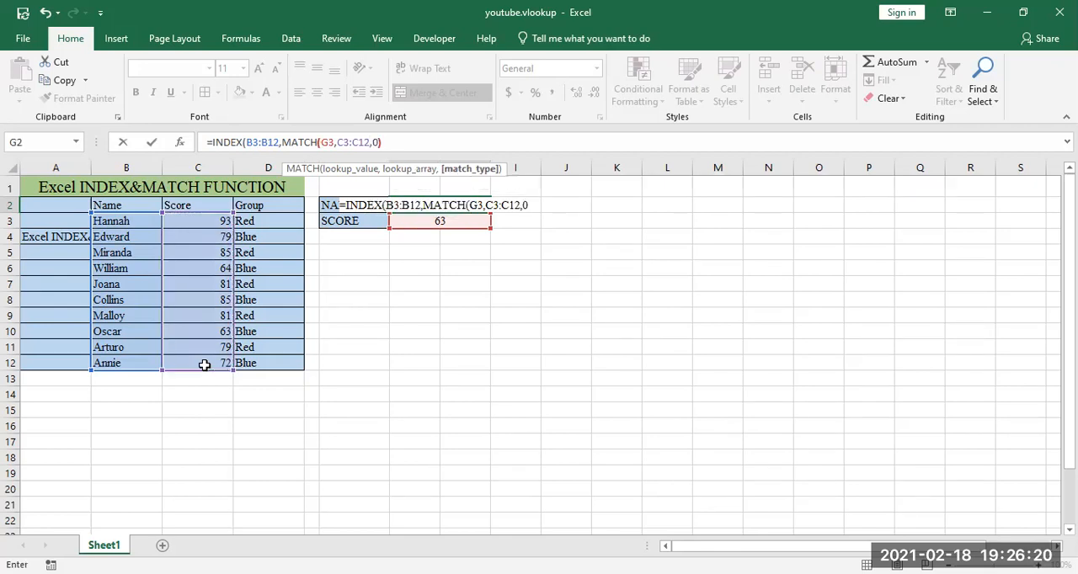
type(",")
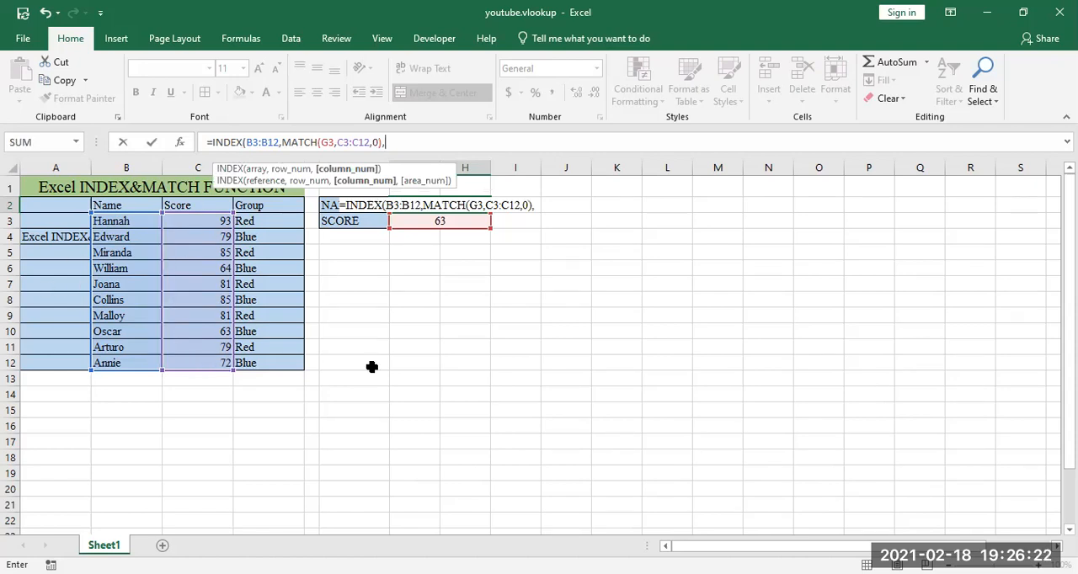
type("0)")
Step: Complete the INDEX formula in G2 with 0 as the column number and enter it
key("Return")
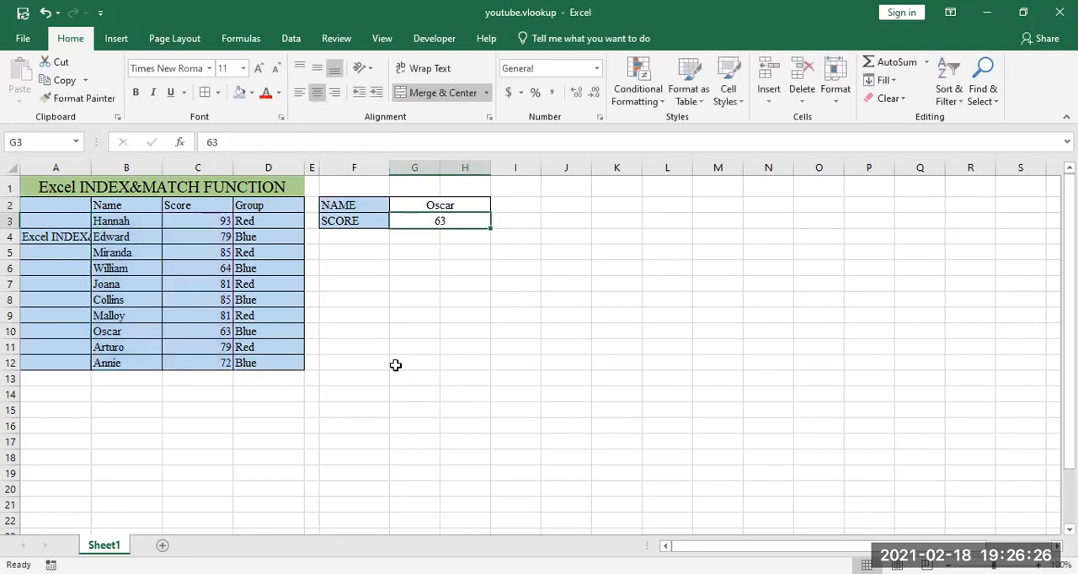
Step: Review the INDEX and MATCH formula in G2 against the score column C3:C12 and the name column B3:B12
left_click(447, 202)
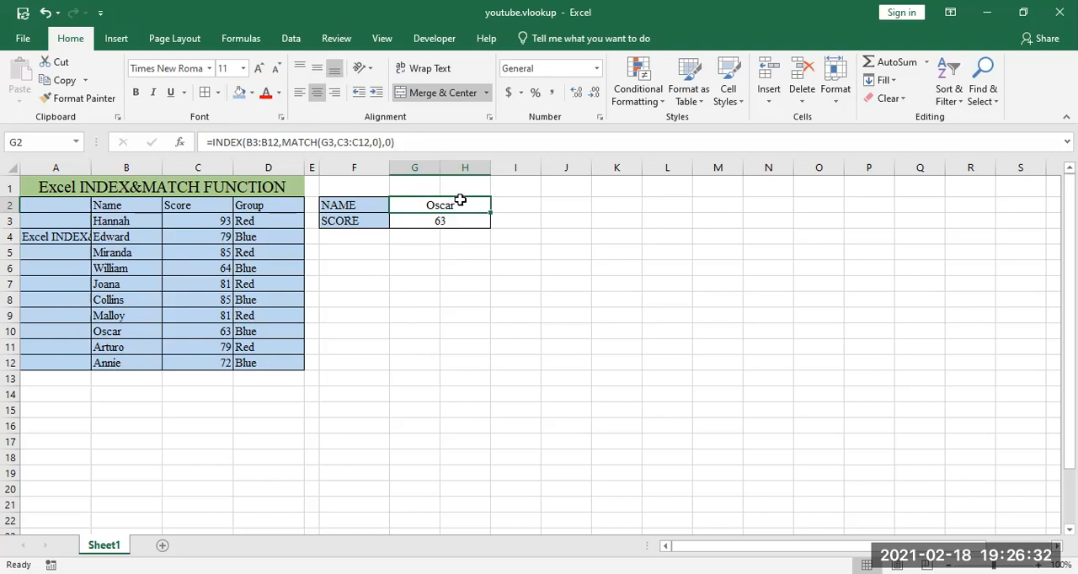
left_click(216, 219)
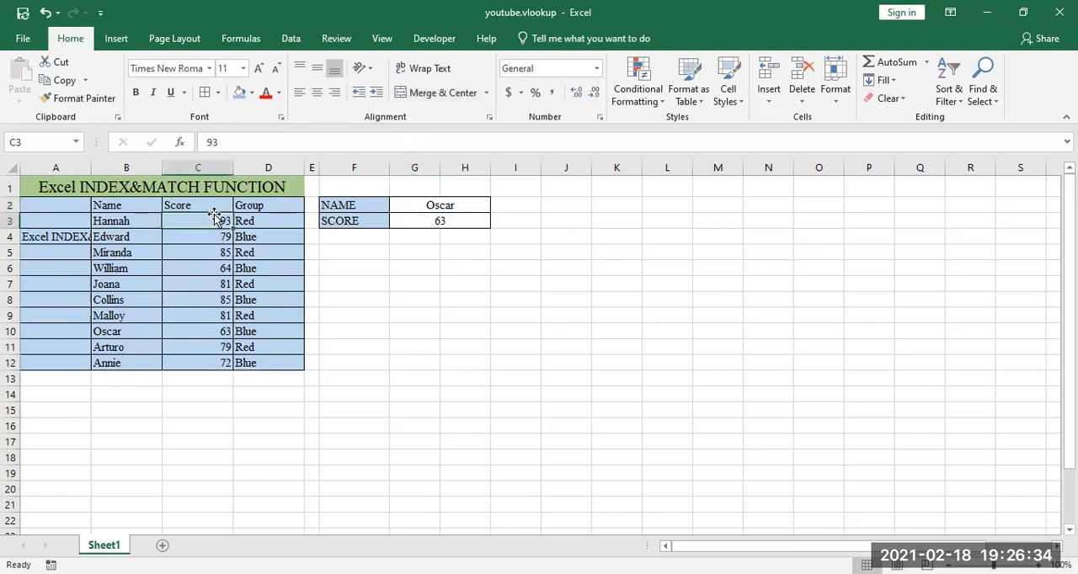
left_click_drag(206, 219, 210, 365)
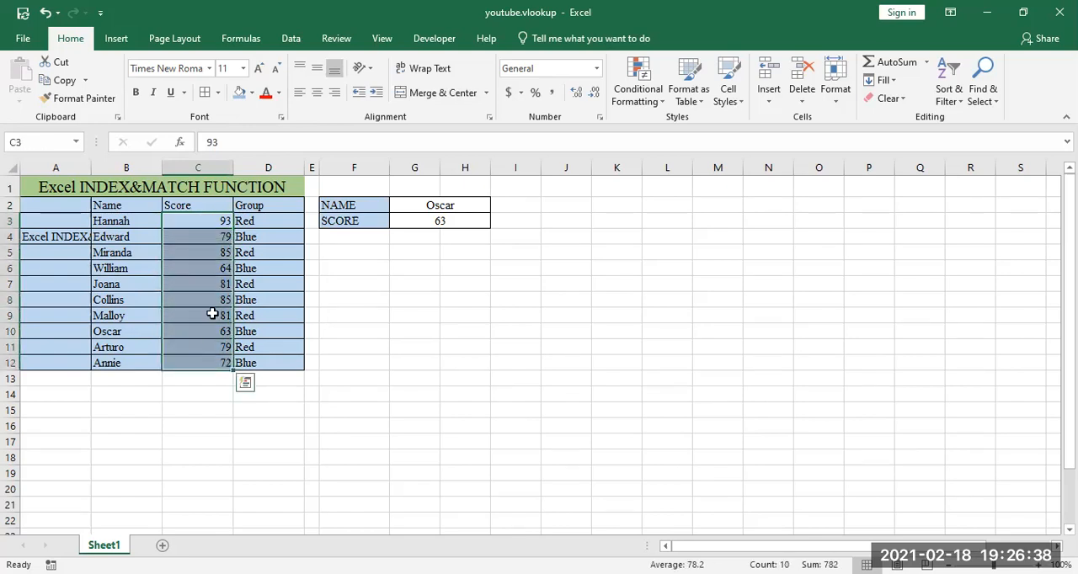
left_click_drag(126, 221, 132, 363)
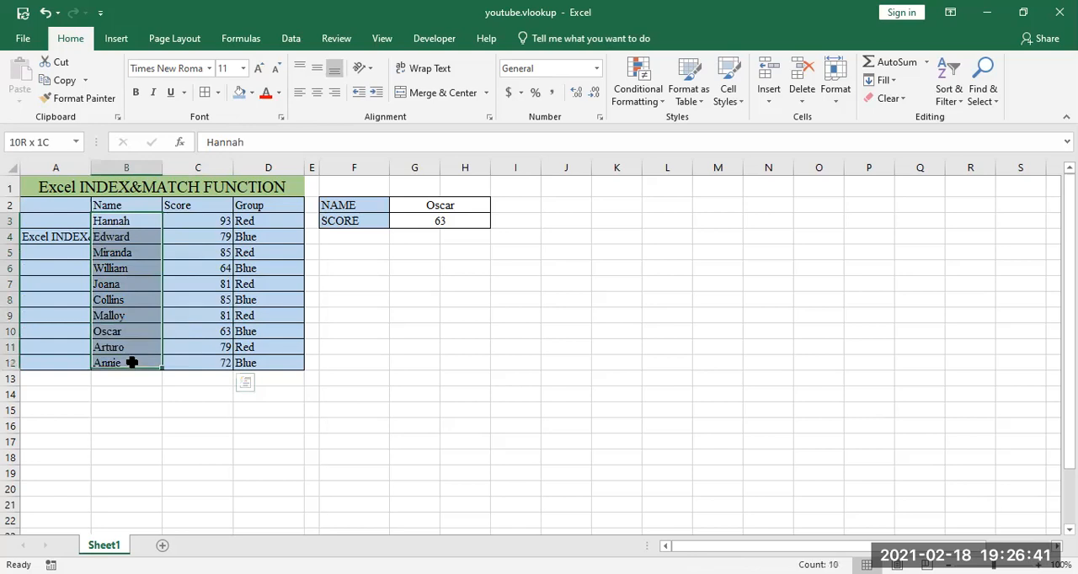
left_click(392, 312)
left_click_drag(109, 222, 140, 363)
left_click(378, 315)
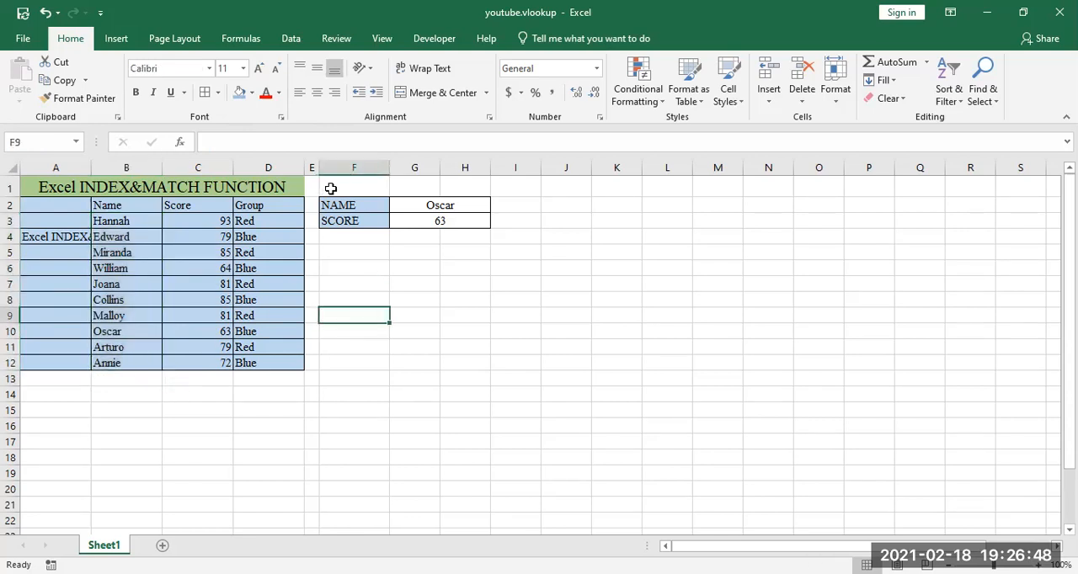
left_click(413, 204)
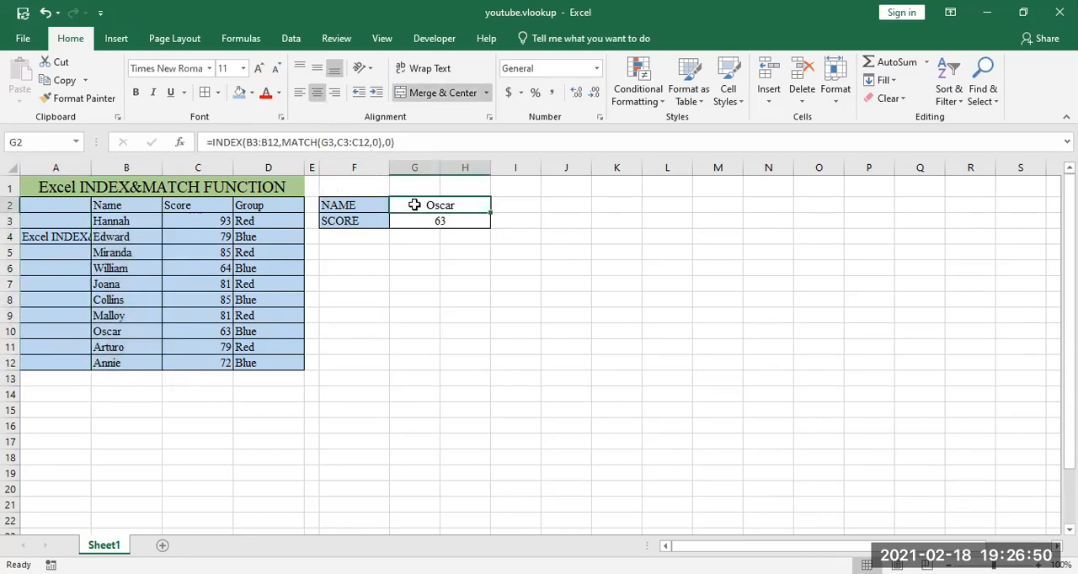
left_click(194, 220)
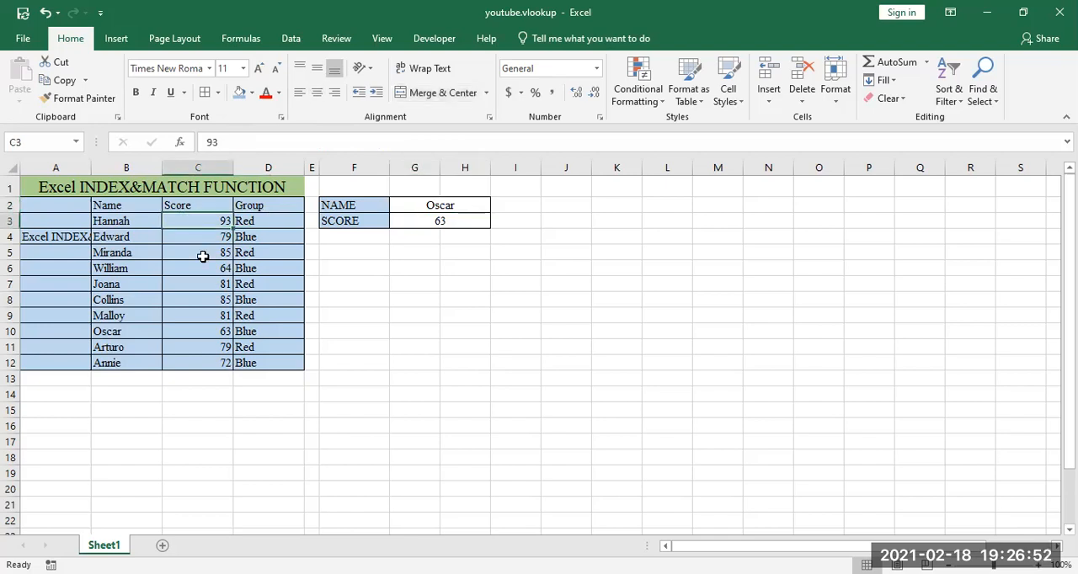
left_click(202, 283)
left_click(131, 283)
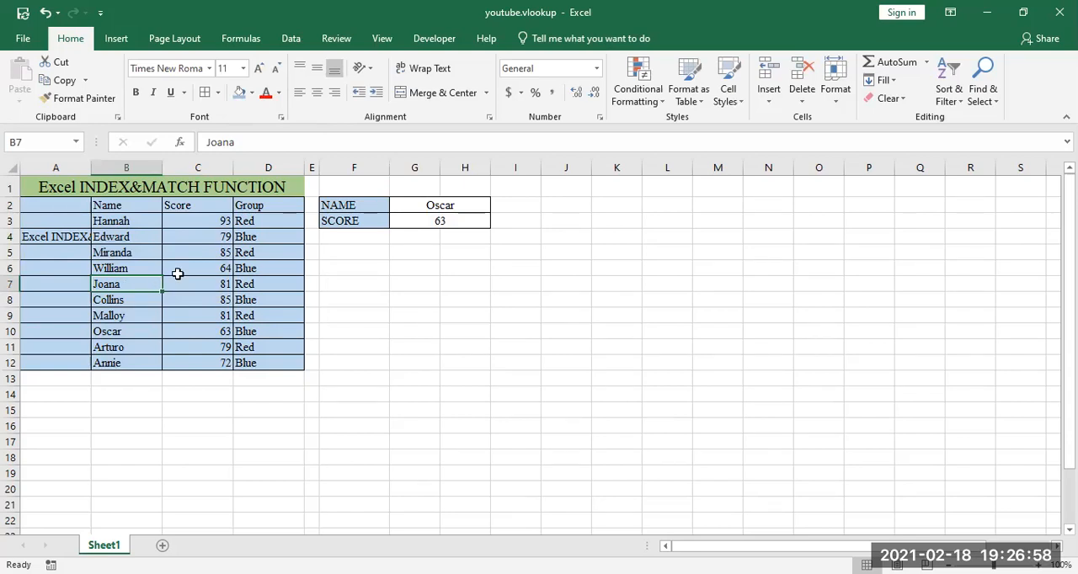
left_click(354, 255)
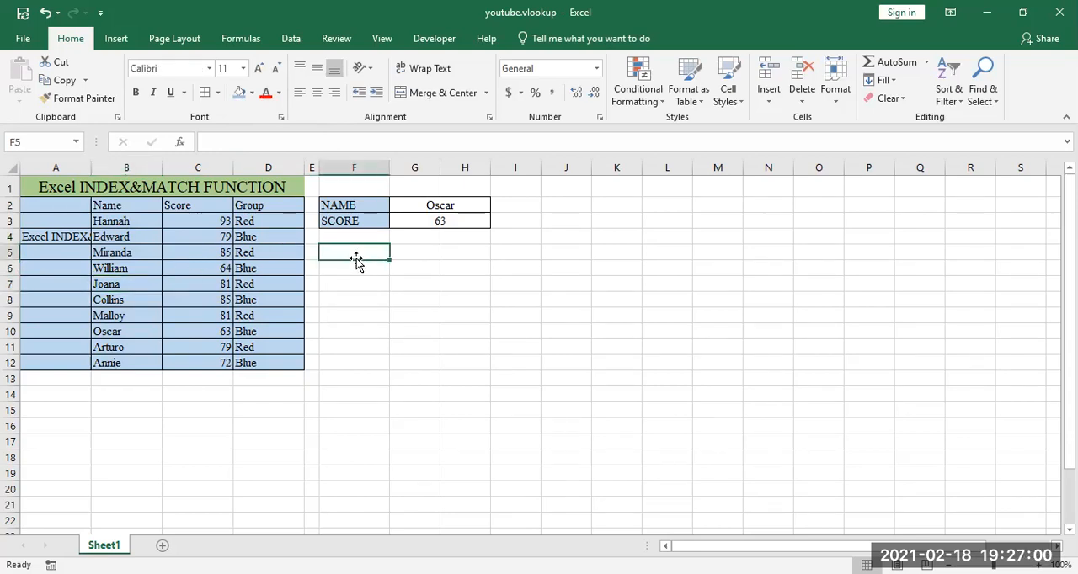
key("alt+q")
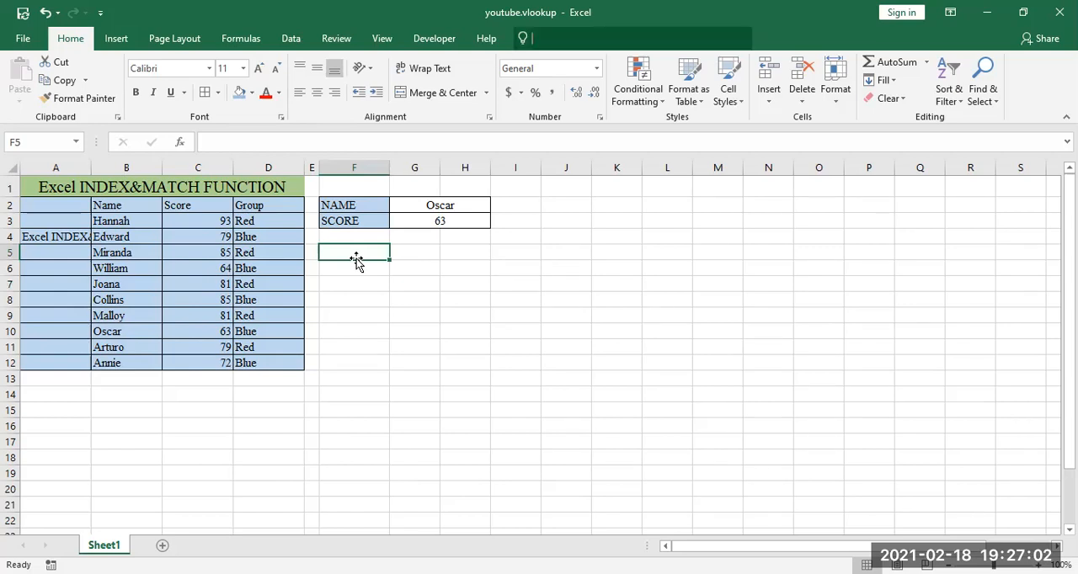
left_click(455, 258)
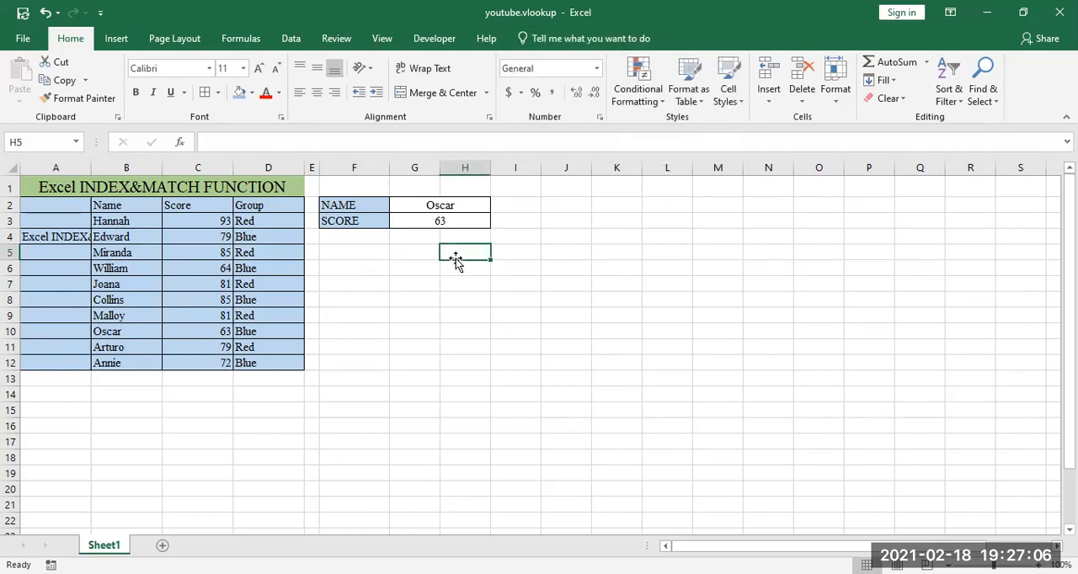